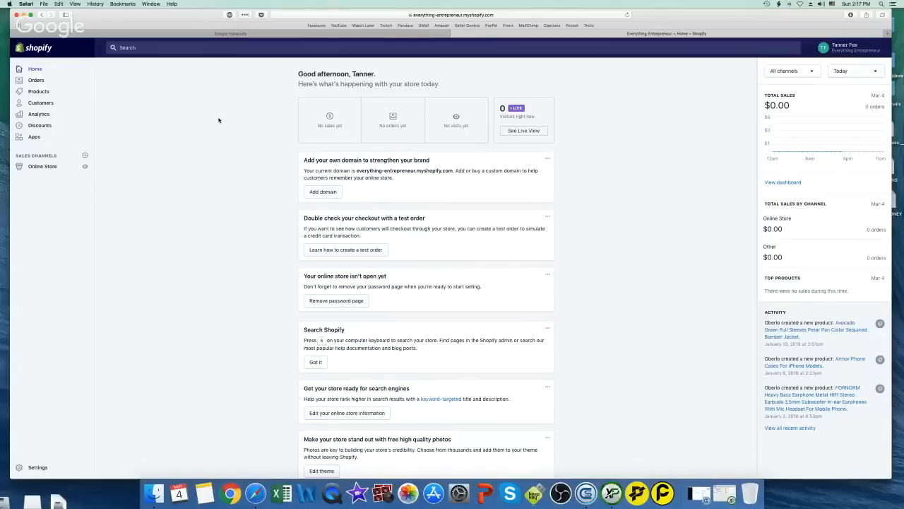
Switch to the Google Hangouts tab to show the live screen-share call
left_click(257, 36)
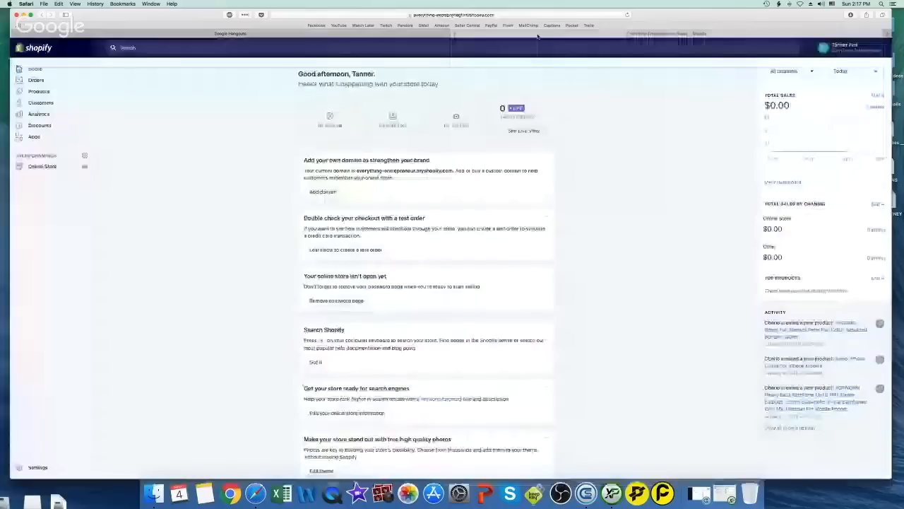
Return to the Shopify store admin home tab in Safari
left_click(537, 34)
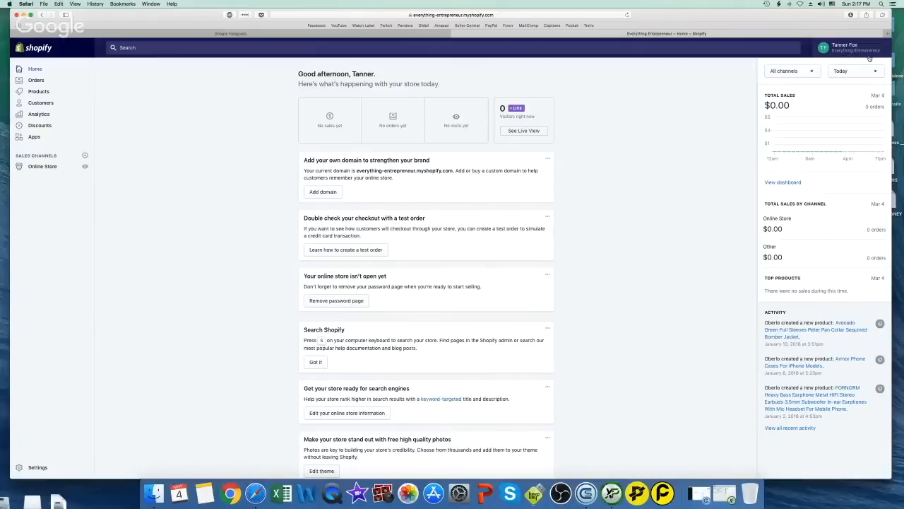
Scroll to the bottom of the Home feed, dismiss the last article card, and scroll back up
left_click(494, 15)
left_click(720, 86)
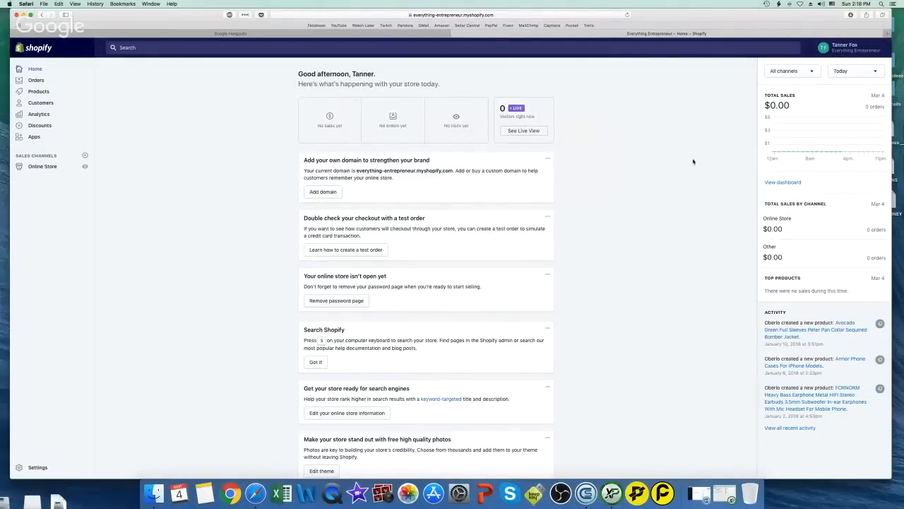
scroll(604, 183, "down", 5)
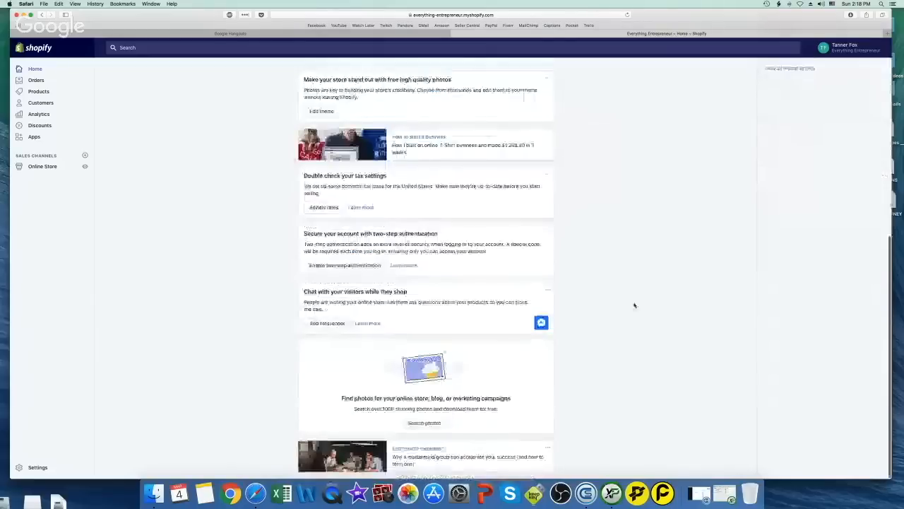
left_click(548, 449)
left_click(523, 430)
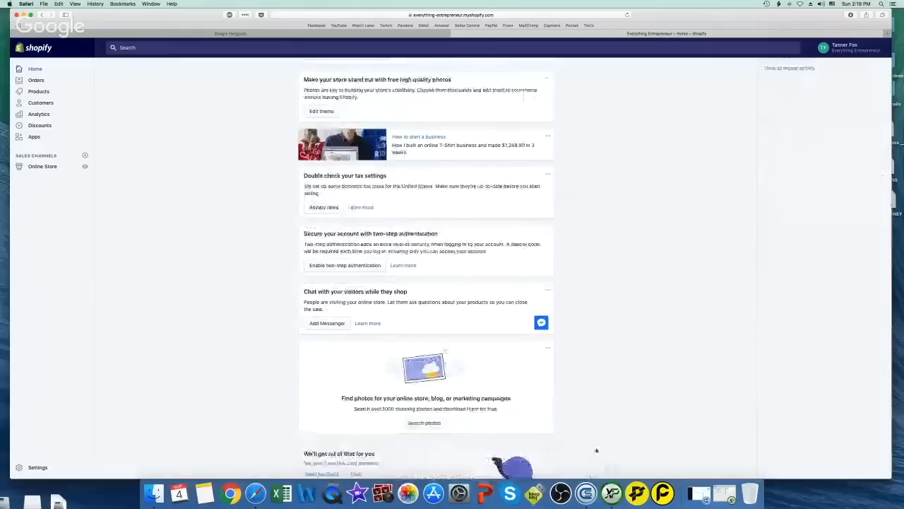
scroll(630, 398, "up", 5)
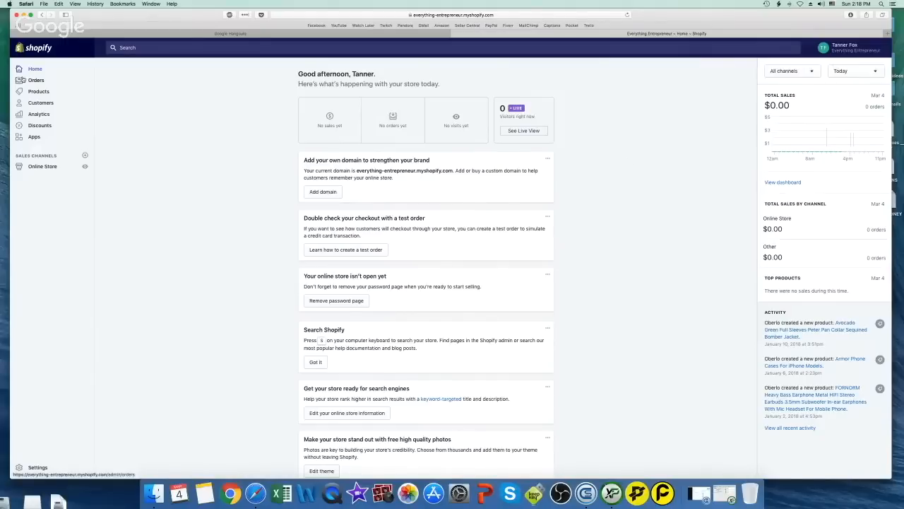
Go to the Online Store Themes page and scroll through it
left_click(46, 170)
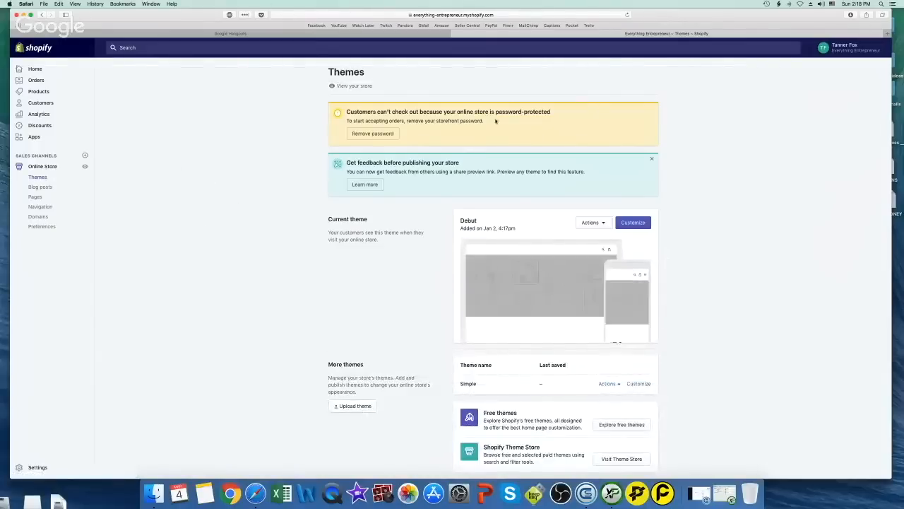
scroll(693, 143, "down", 1)
scroll(694, 143, "down", 2)
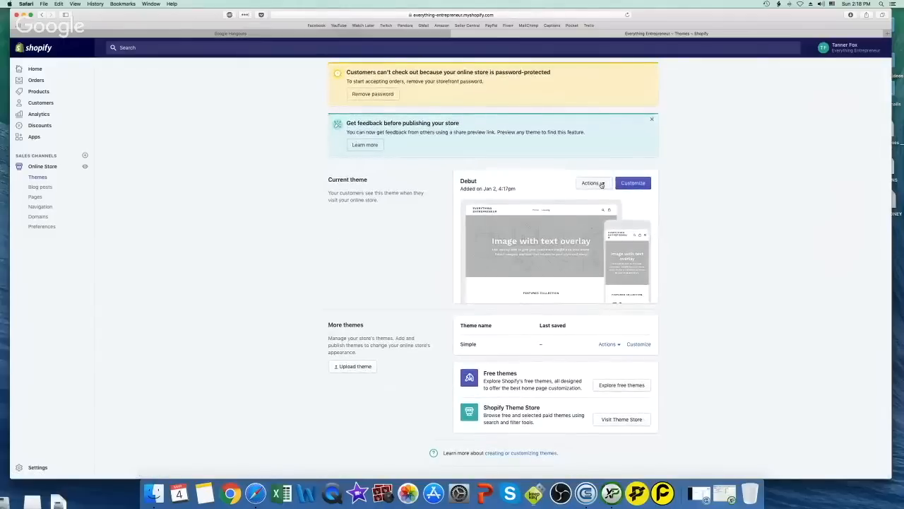
Preview the free Simple theme, then dismiss the feedback-before-publishing banner
left_click(618, 385)
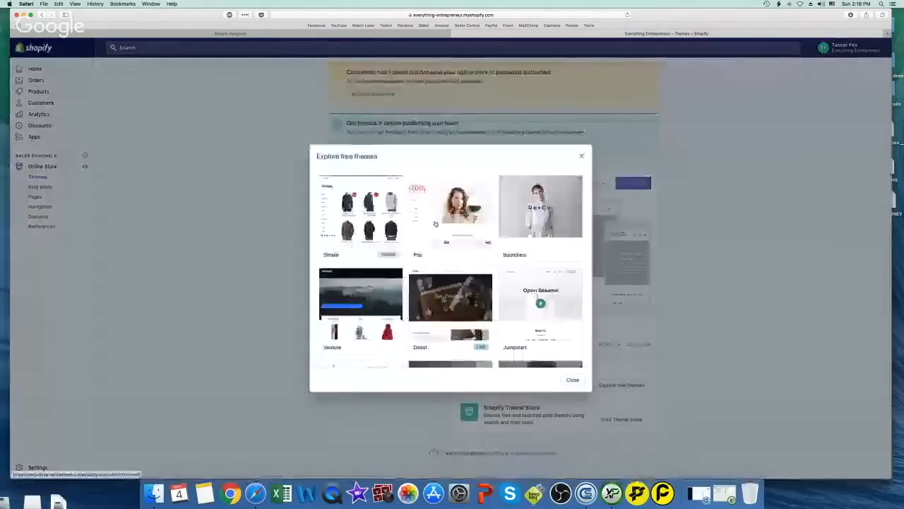
scroll(488, 228, "down", 2)
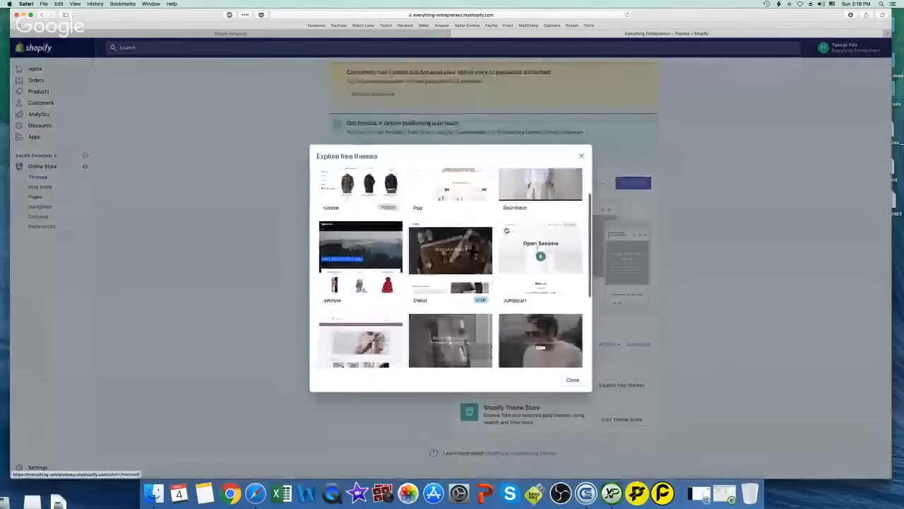
scroll(507, 230, "up", 2)
left_click(361, 212)
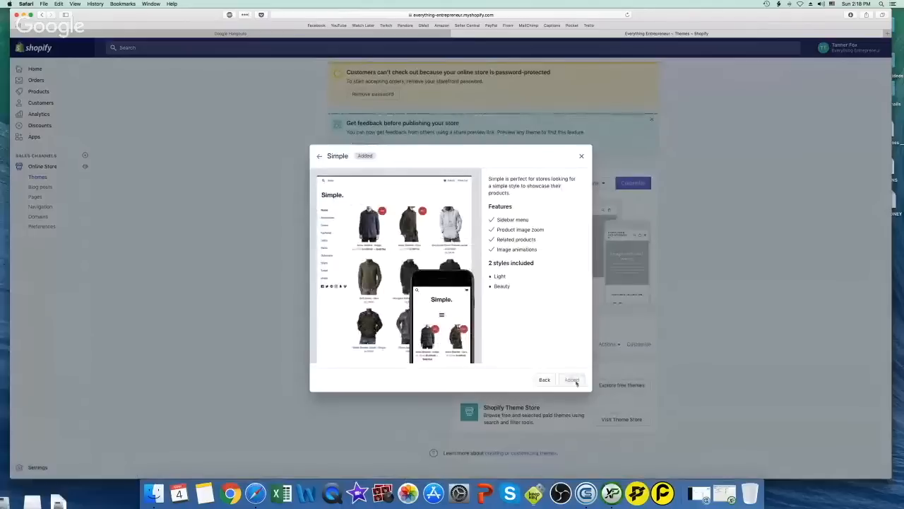
left_click(580, 156)
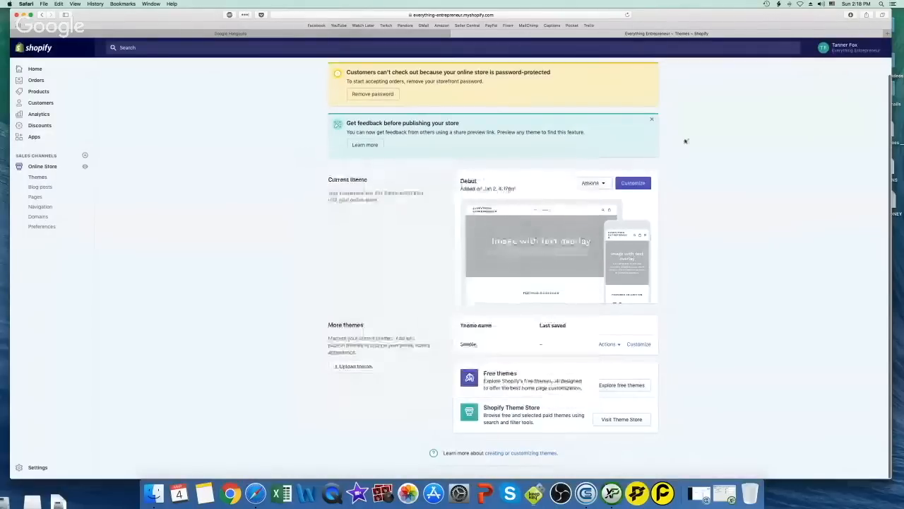
left_click(653, 121)
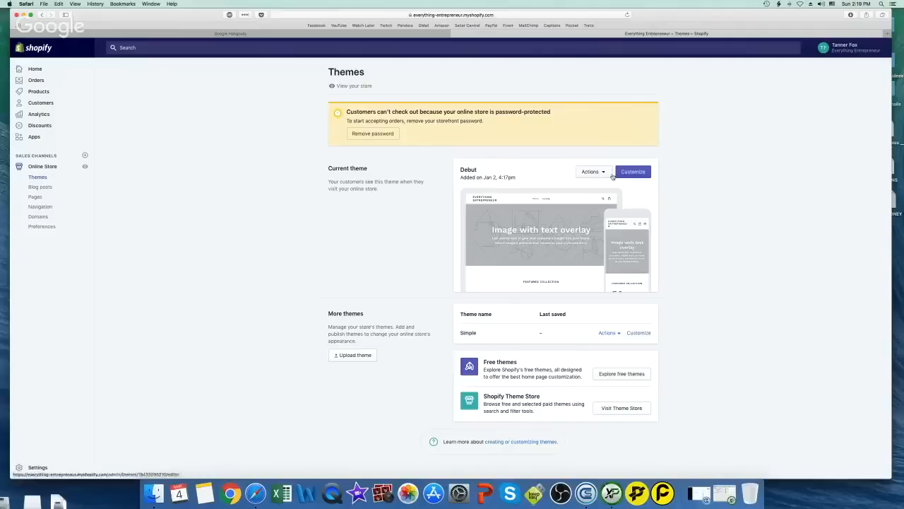
Customize the Debut theme and bring up the Image with text overlay section settings
left_click(602, 173)
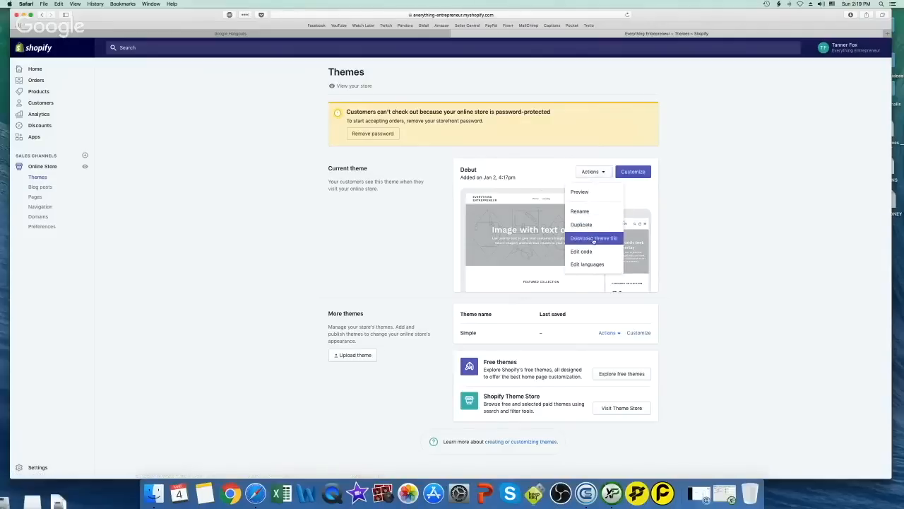
left_click(633, 172)
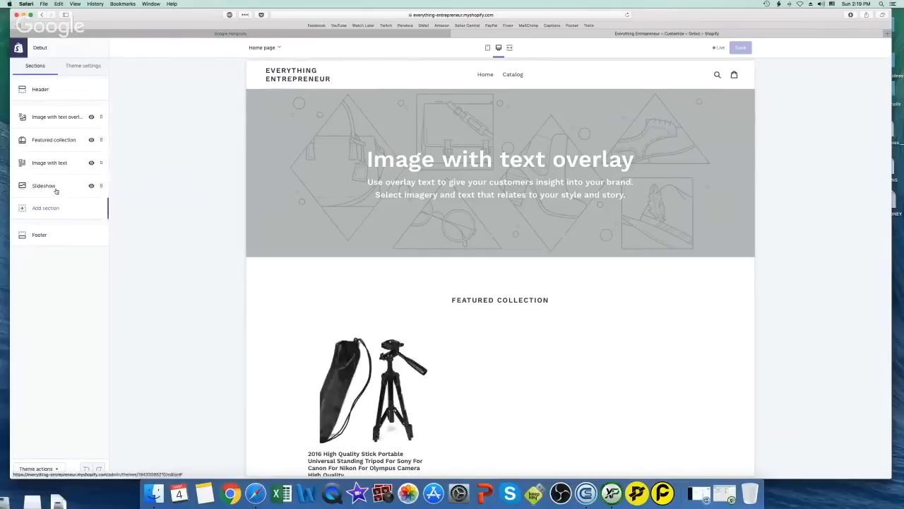
left_click(58, 120)
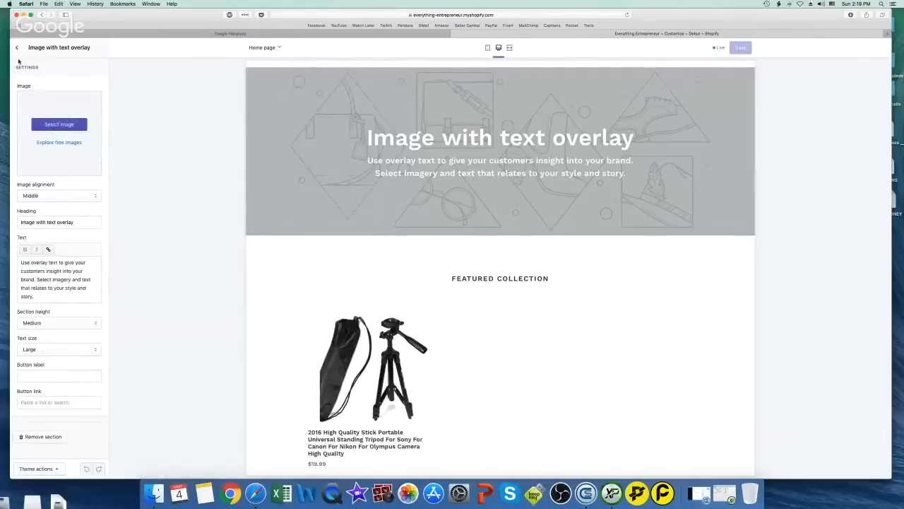
Browse the Business free images and try applying the woman-with-laptop photo to the banner
left_click(69, 143)
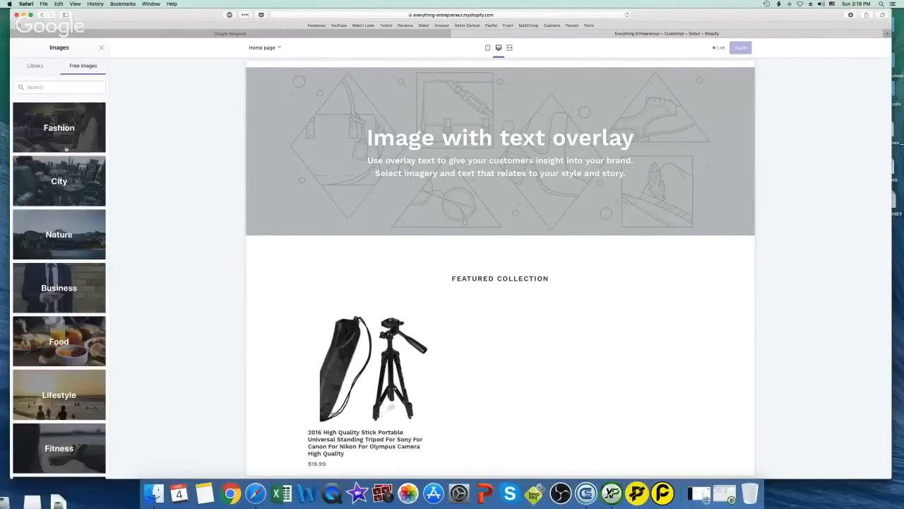
scroll(71, 152, "down", 2)
scroll(70, 170, "down", 1)
left_click(70, 175)
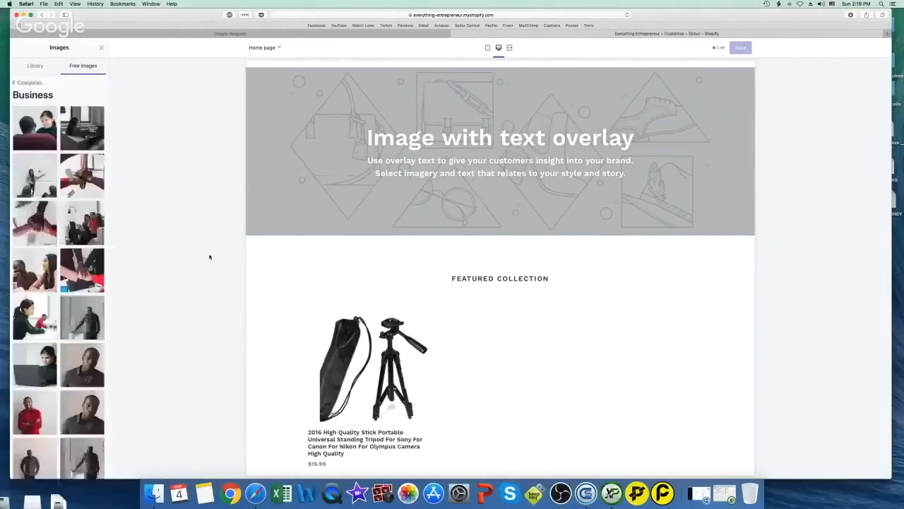
scroll(67, 171, "down", 4)
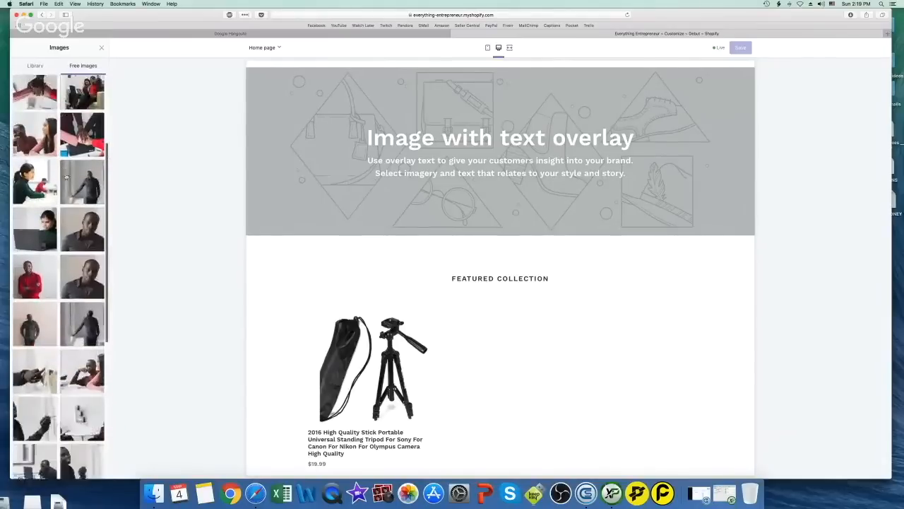
left_click(49, 238)
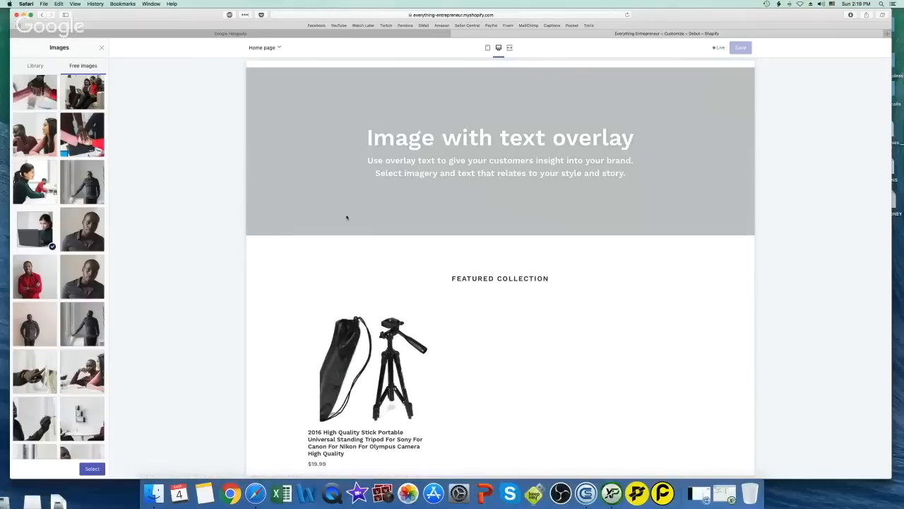
scroll(74, 279, "down", 10)
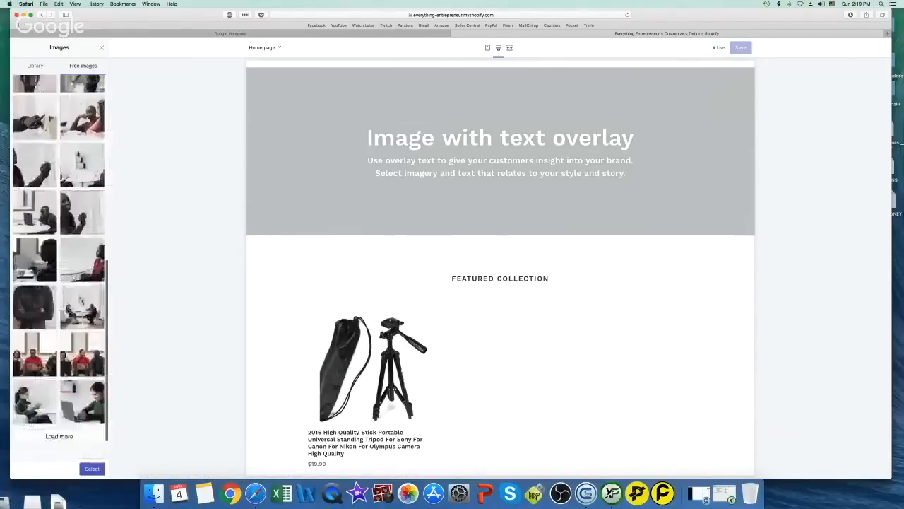
left_click(92, 468)
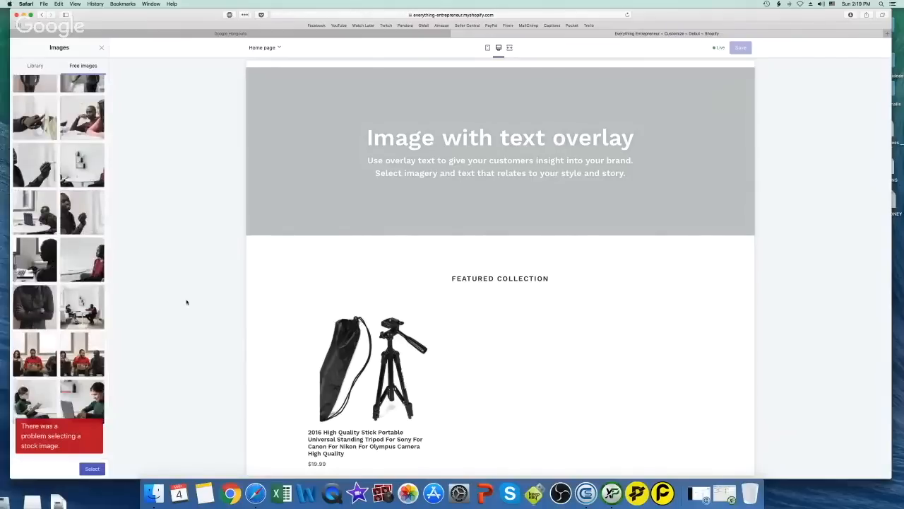
Dismiss the selection error and apply a different Business photo of stacked hands
left_click(99, 426)
scroll(97, 417, "up", 10)
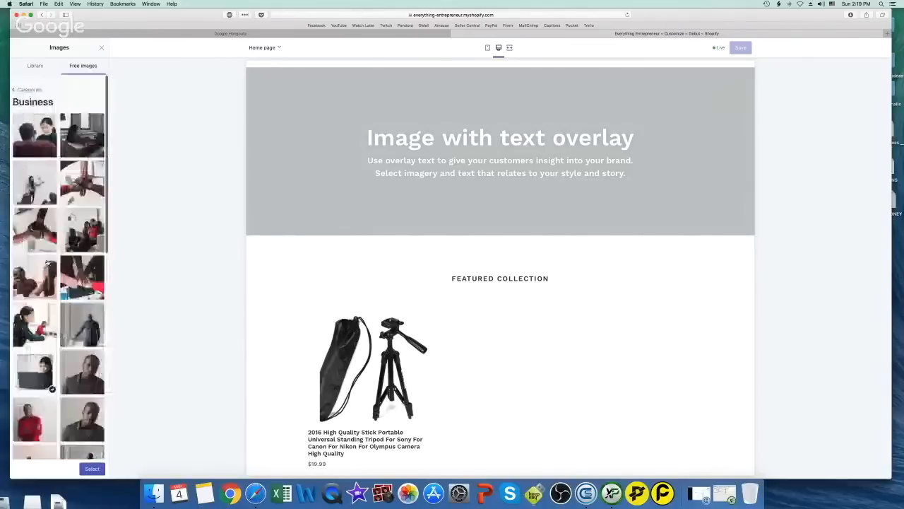
left_click(82, 270)
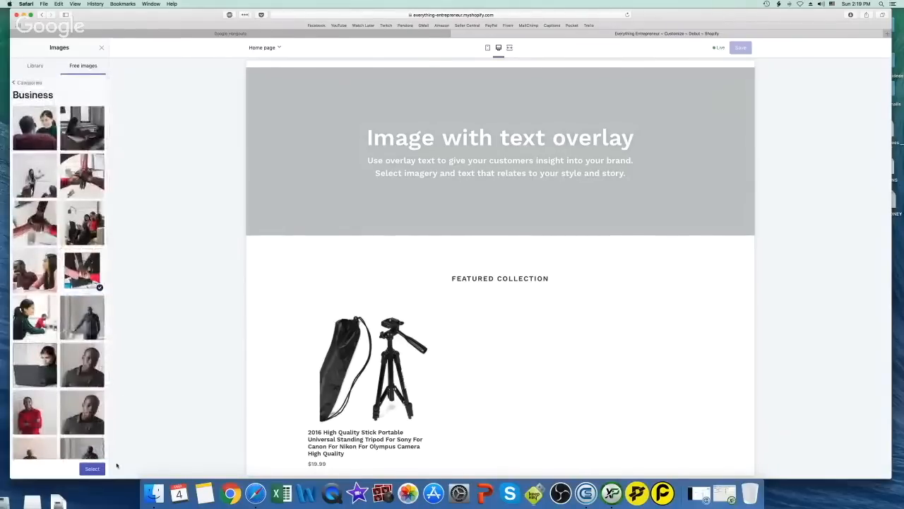
left_click(94, 468)
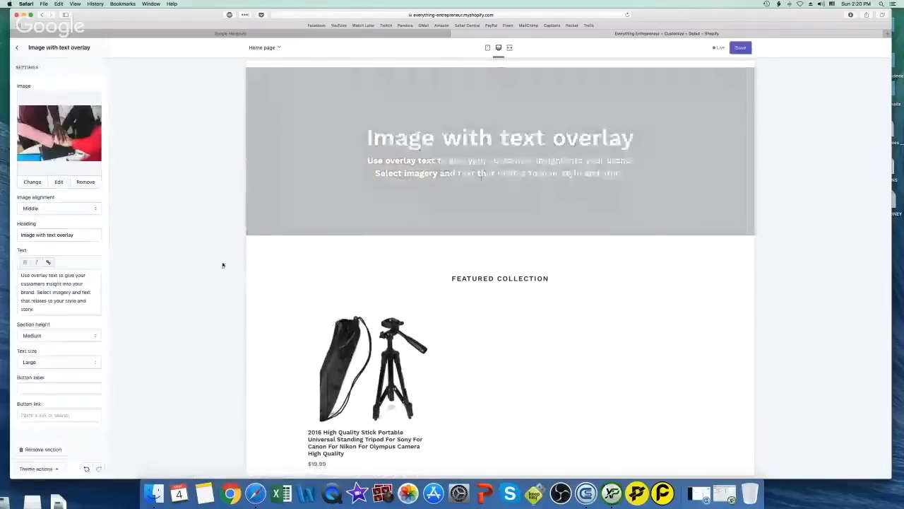
Replace the Image with text overlay banner's subtitle with 'MONEY!!!', keeping Middle alignment
left_click(18, 48)
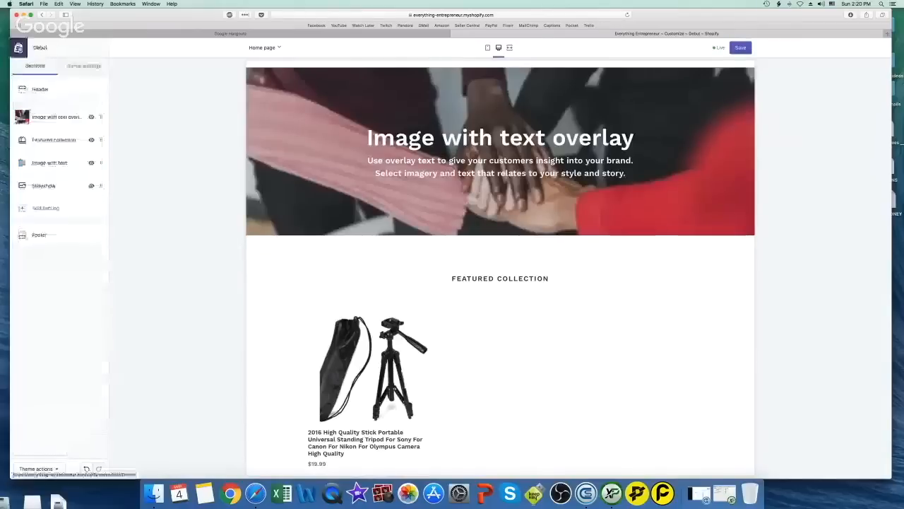
left_click(101, 116)
left_click(50, 208)
left_click(49, 210)
left_click(45, 309)
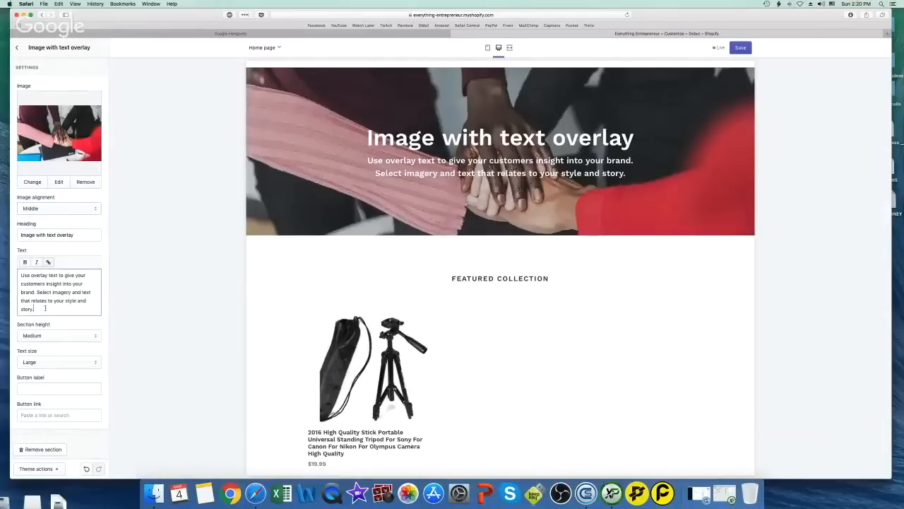
left_click_drag(44, 309, 18, 286)
type("MONEY!!!")
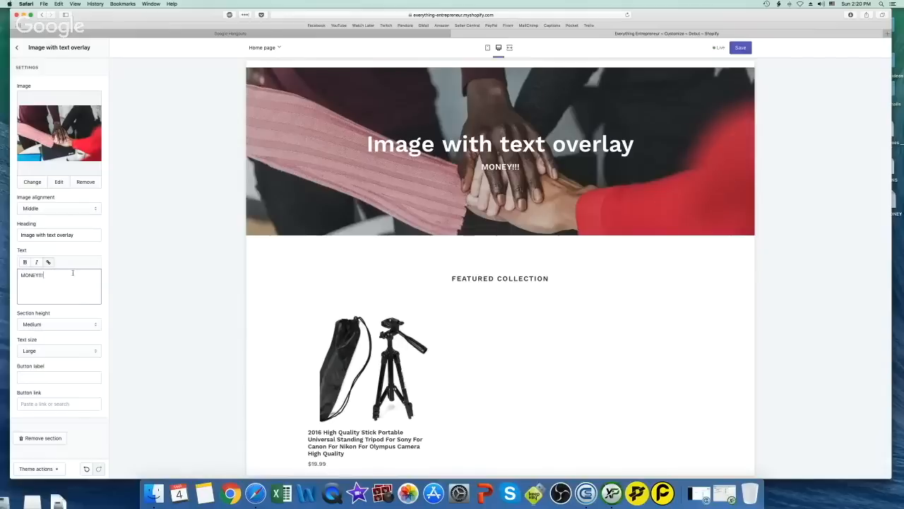
key("super+a")
left_click(149, 311)
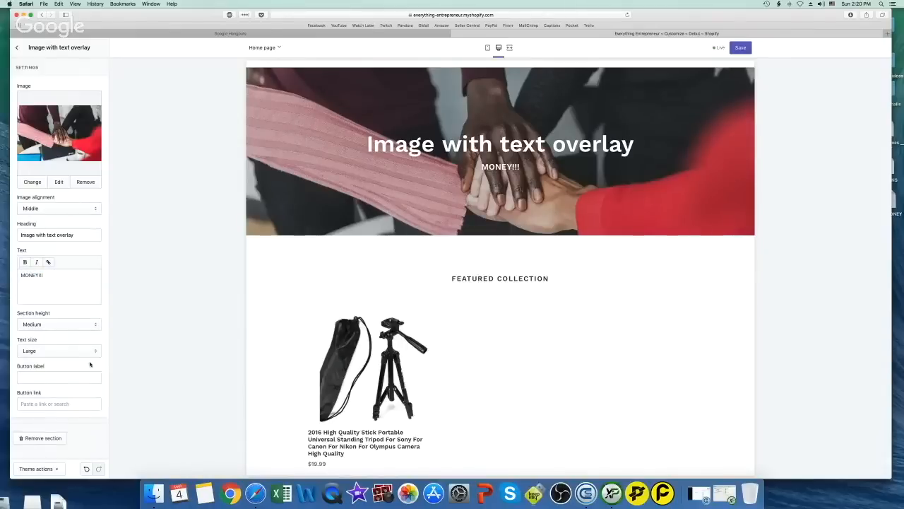
Set the banner's section height to Small after trying Extra Small and Medium
left_click(43, 324)
left_click(40, 311)
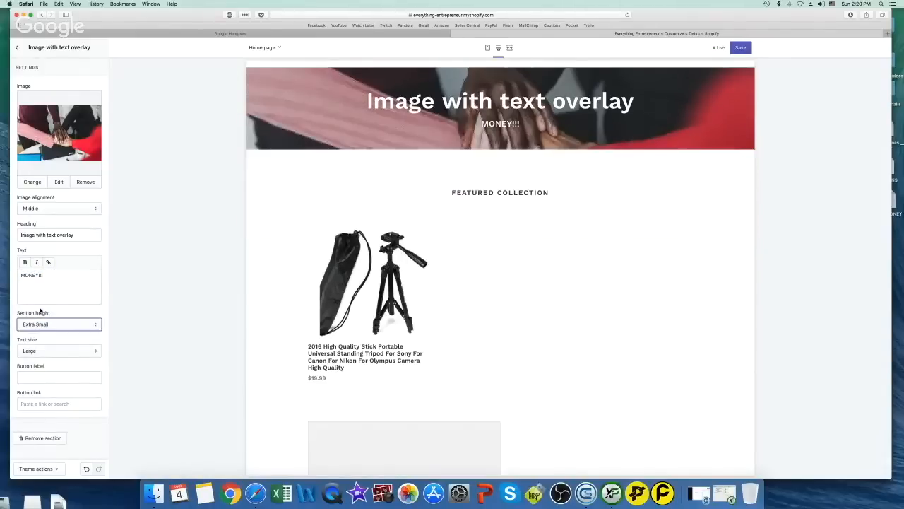
left_click(47, 324)
left_click(46, 337)
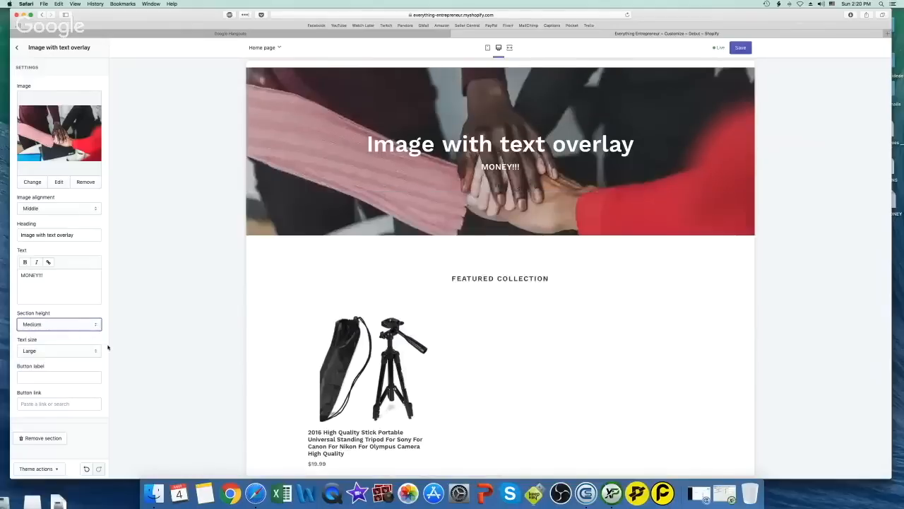
left_click(65, 325)
left_click(64, 320)
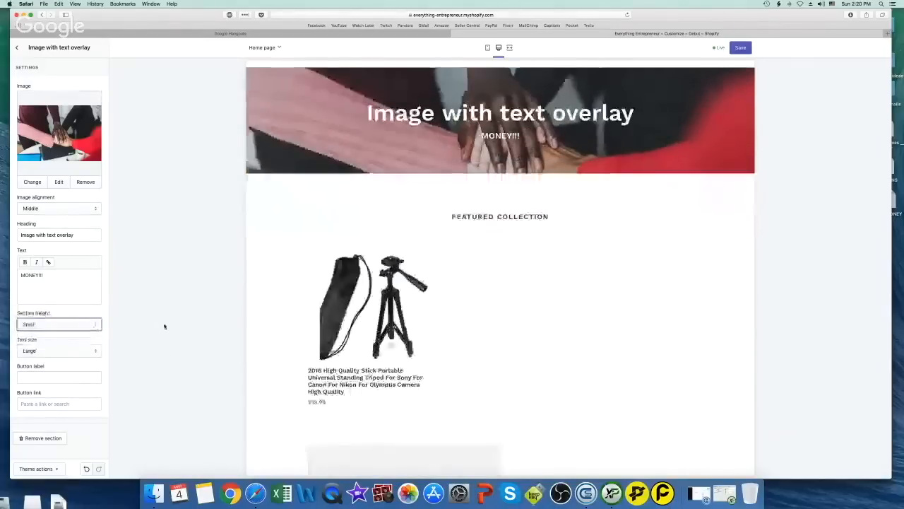
left_click(16, 47)
Check the header and theme settings, and preview the home page in mobile, desktop and full-screen views
left_click(47, 91)
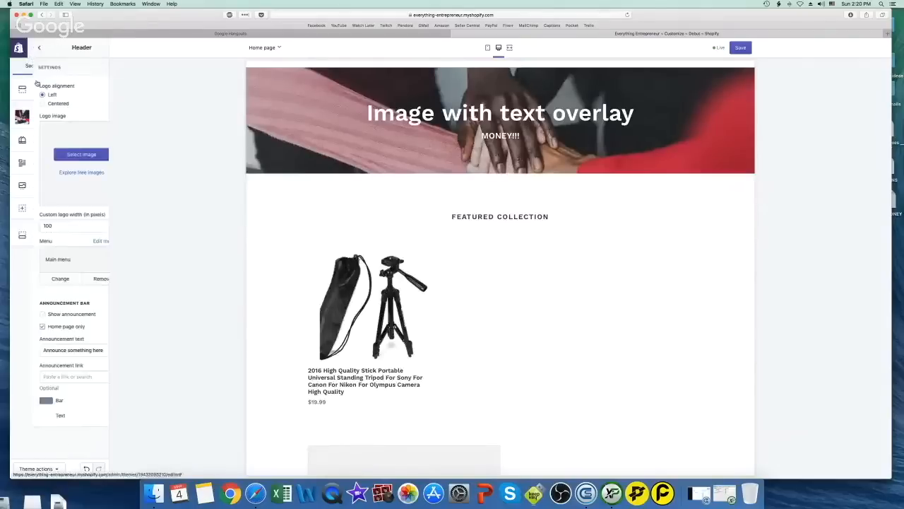
left_click(17, 48)
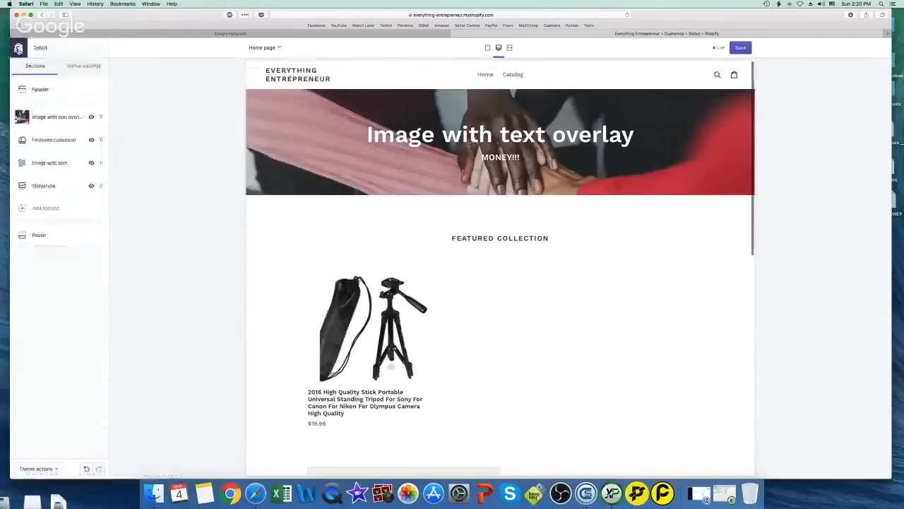
left_click(82, 66)
left_click(35, 66)
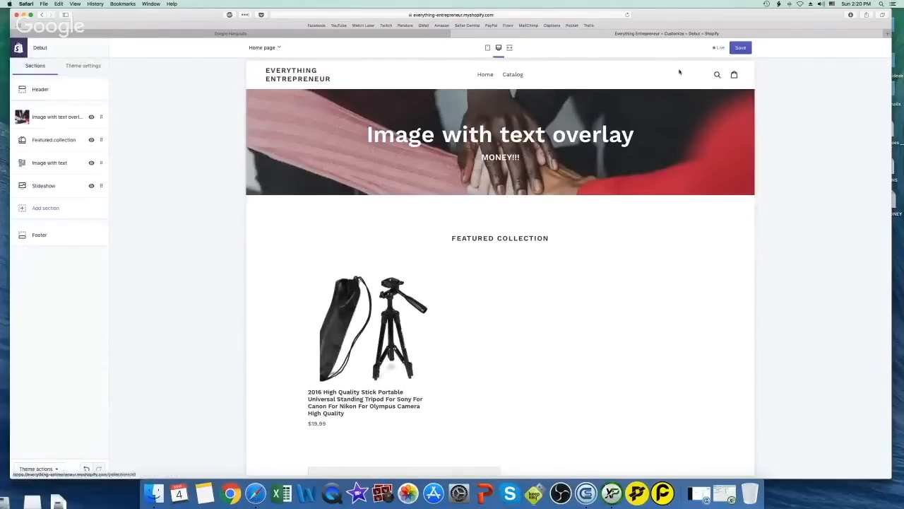
left_click(487, 48)
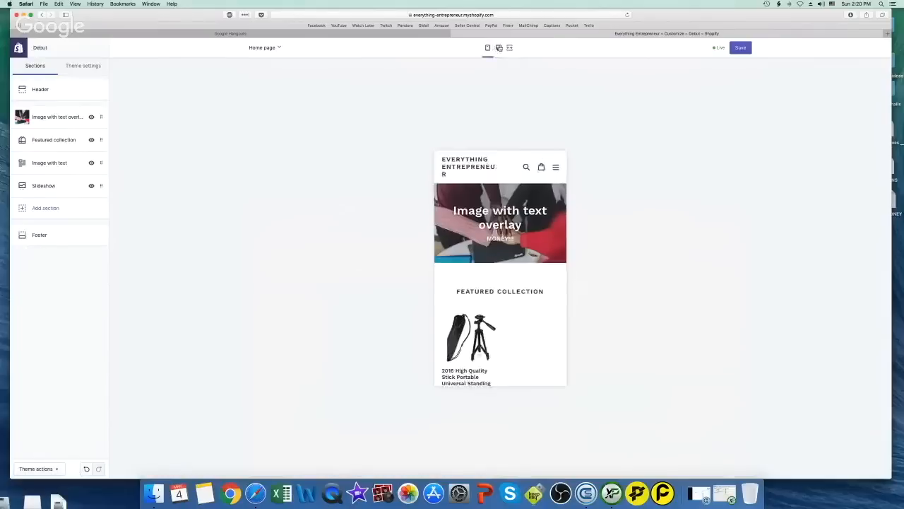
left_click(509, 48)
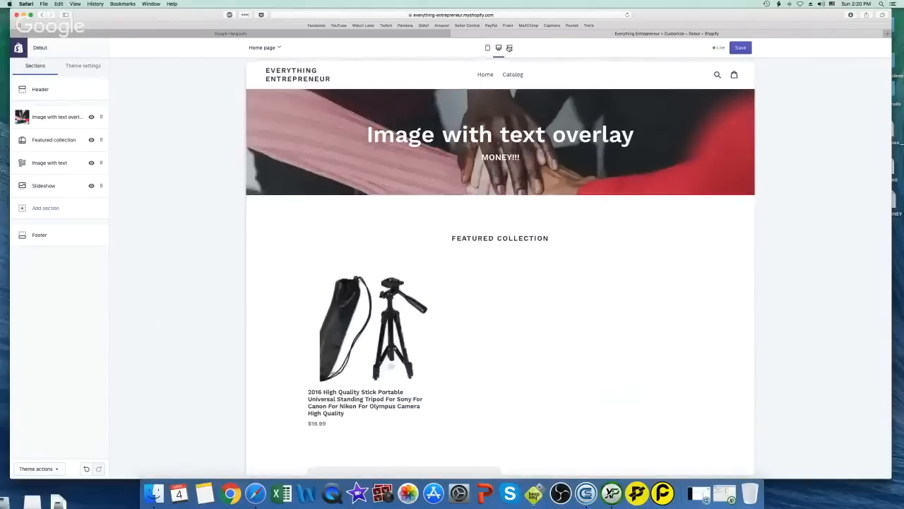
left_click(508, 48)
left_click(446, 48)
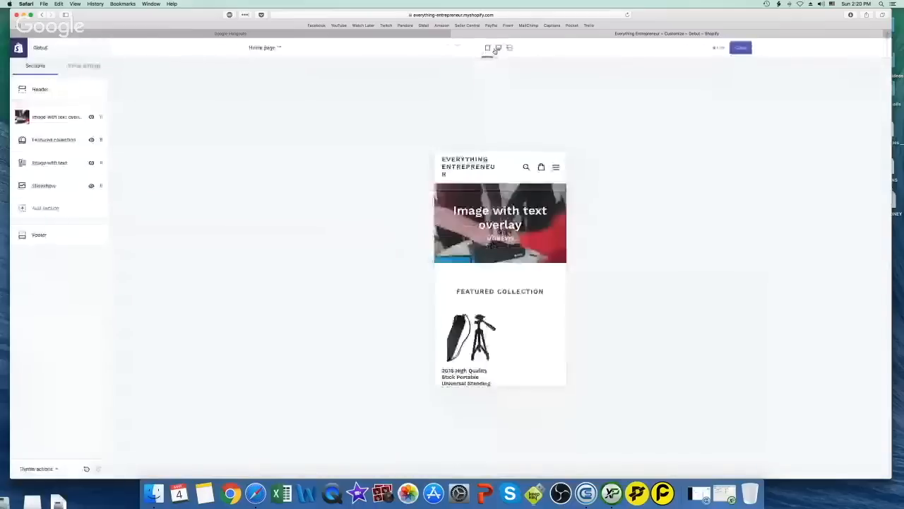
left_click(499, 48)
Preview the product template and the 4in1 Laser Pointer page, then leave the customizer
left_click(278, 48)
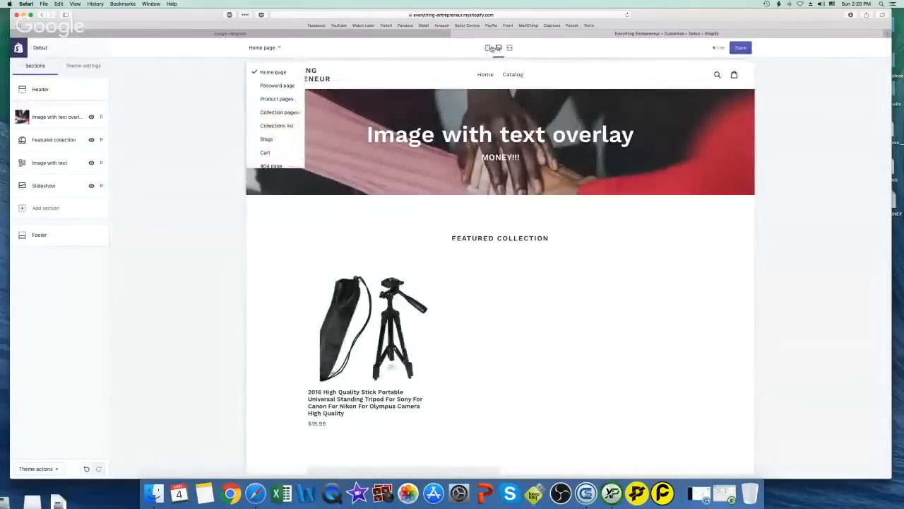
left_click(279, 98)
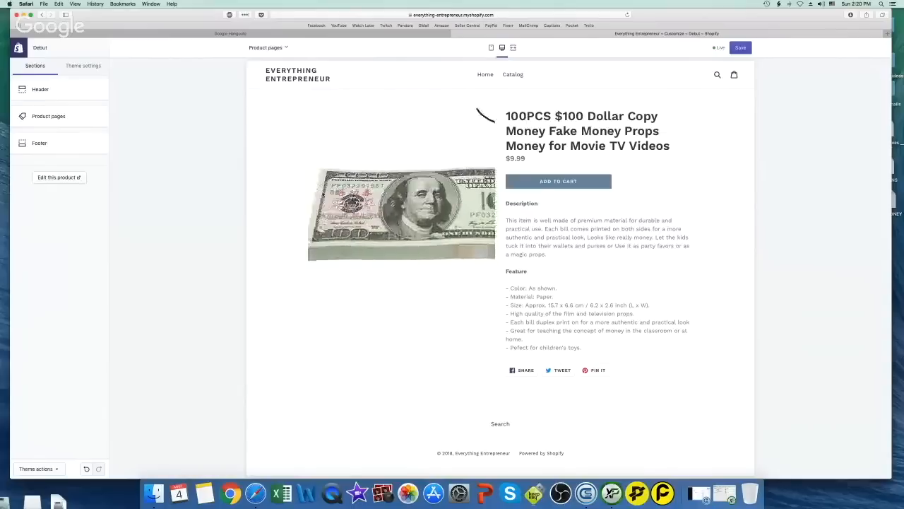
left_click(269, 48)
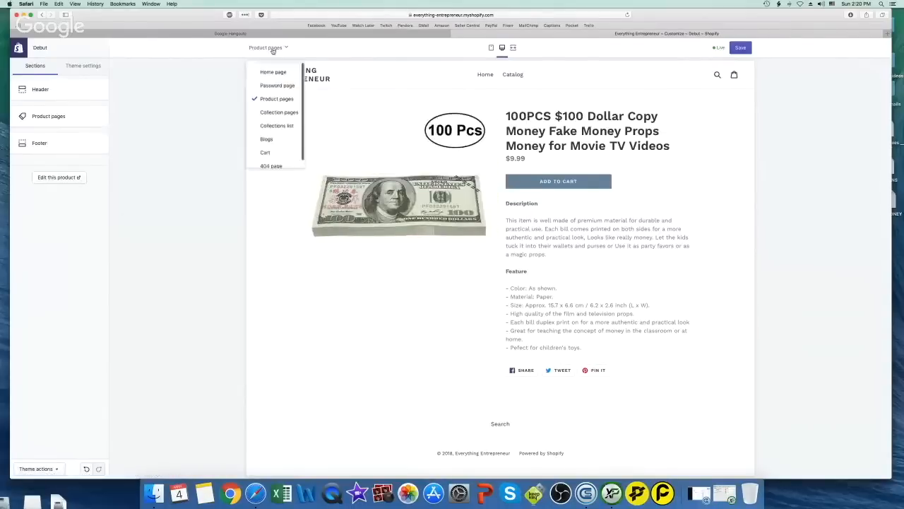
left_click(604, 155)
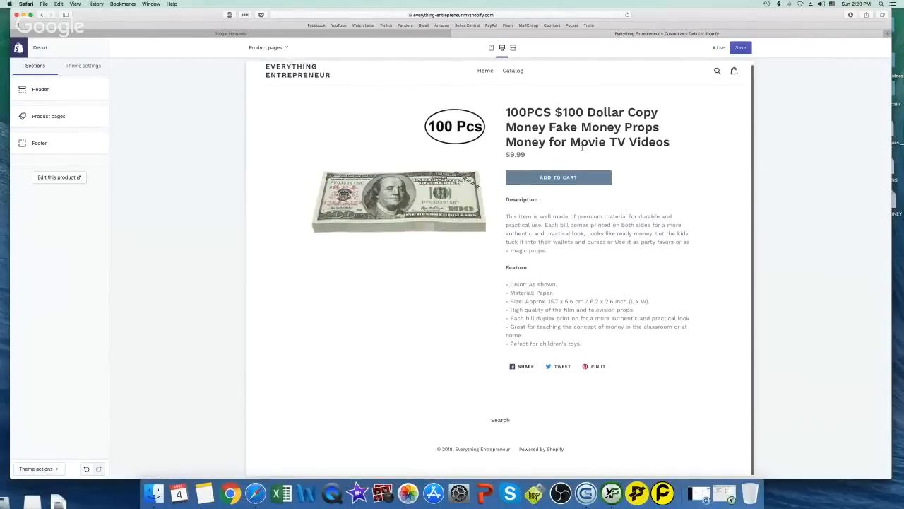
left_click(513, 74)
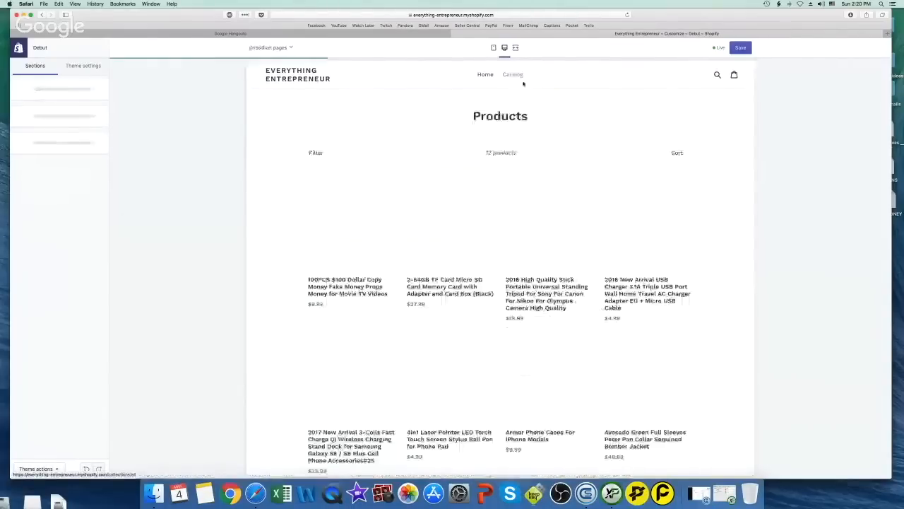
scroll(444, 248, "down", 5)
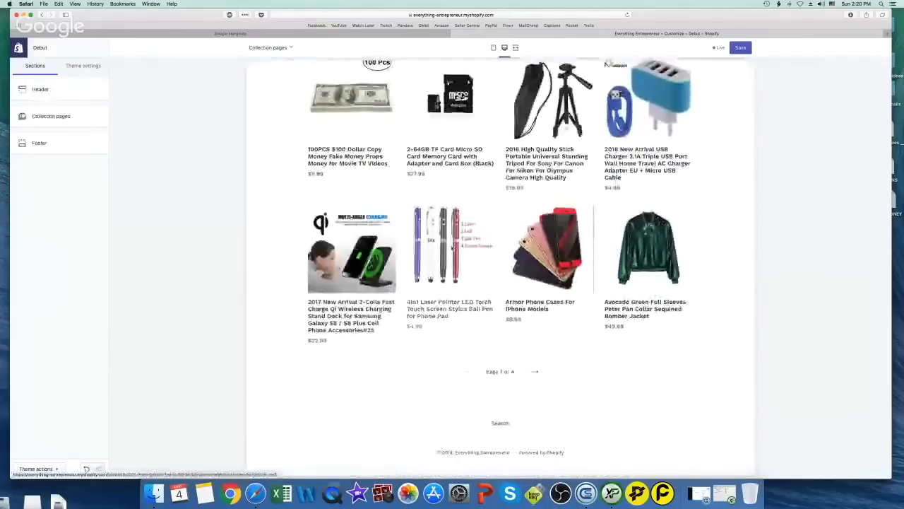
left_click(446, 247)
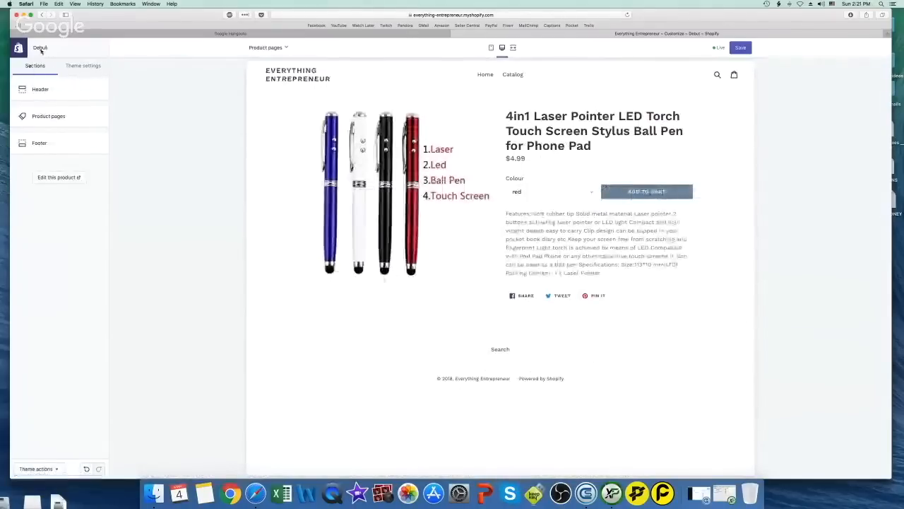
left_click(19, 48)
left_click(501, 156)
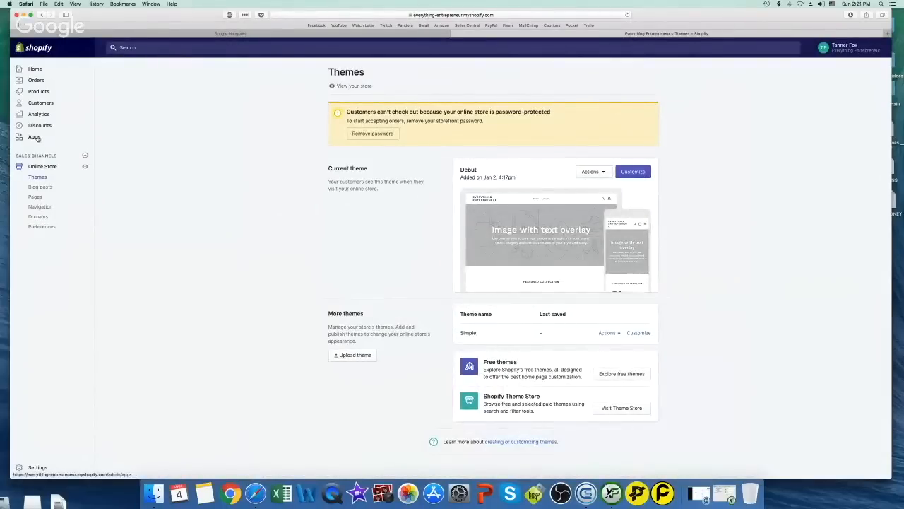
Check the Apps page, which lists only Oberlo, and head to the Shopify App Store
left_click(37, 138)
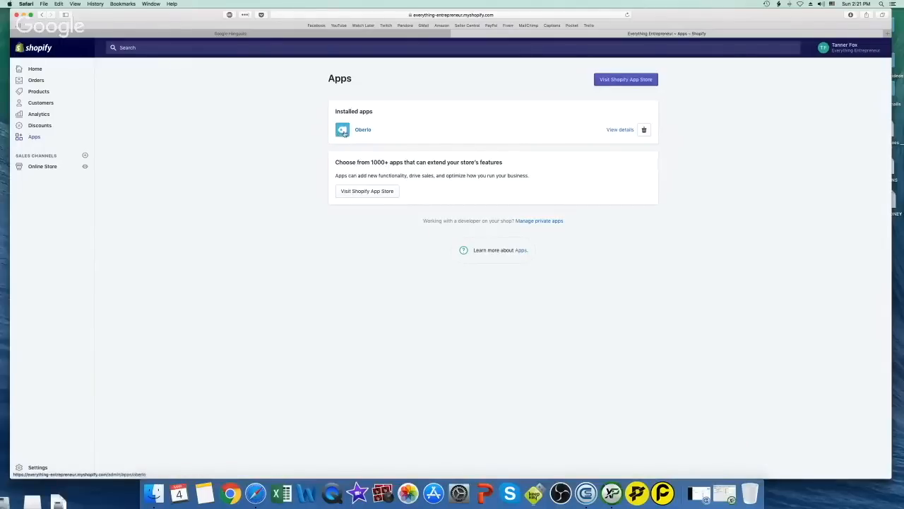
left_click(368, 196)
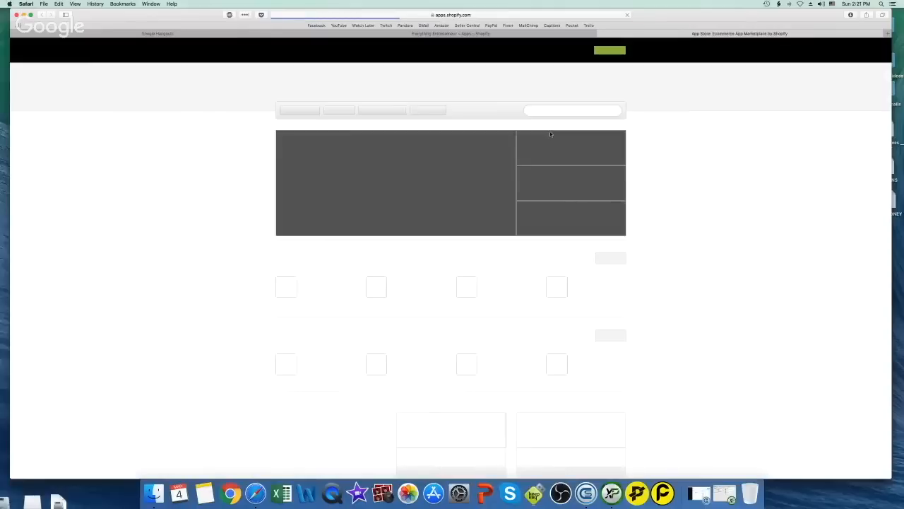
Search the App Store for 'REVIEWS' and open the Yotpo Reviews listing
left_click(552, 110)
type("REVIEWS")
key("Return")
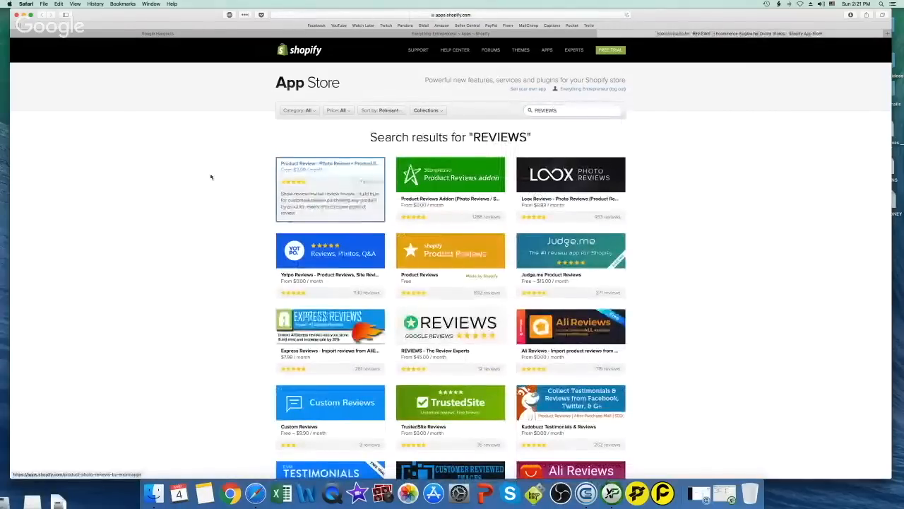
mouse_move(465, 263)
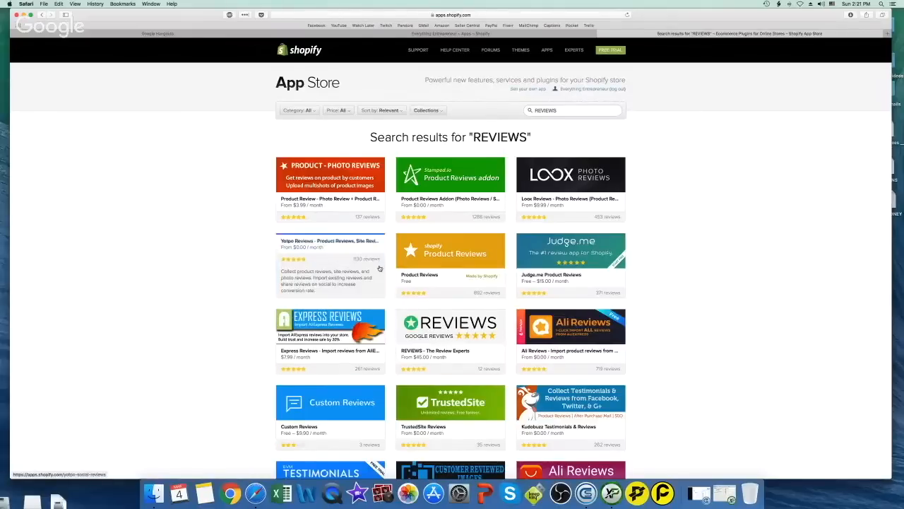
left_click(330, 262)
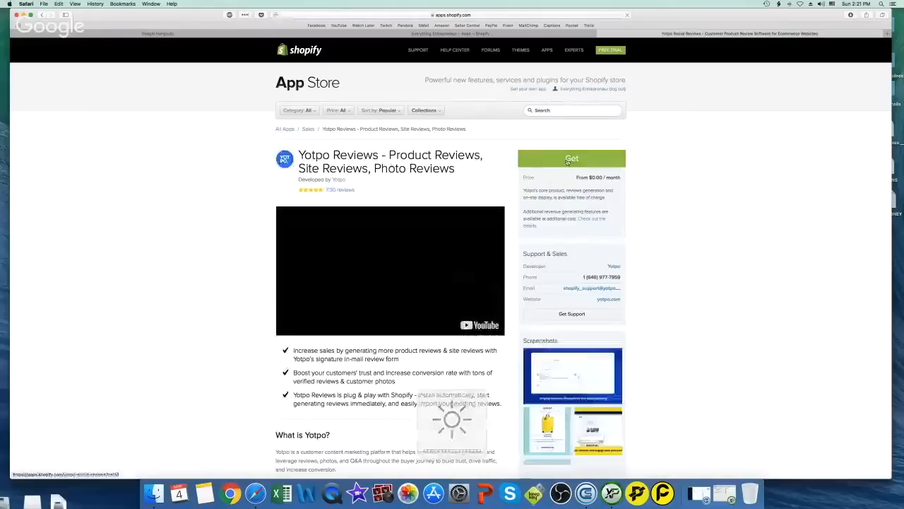
Get Yotpo Reviews and approve its installation on the Shopify store
left_click(568, 160)
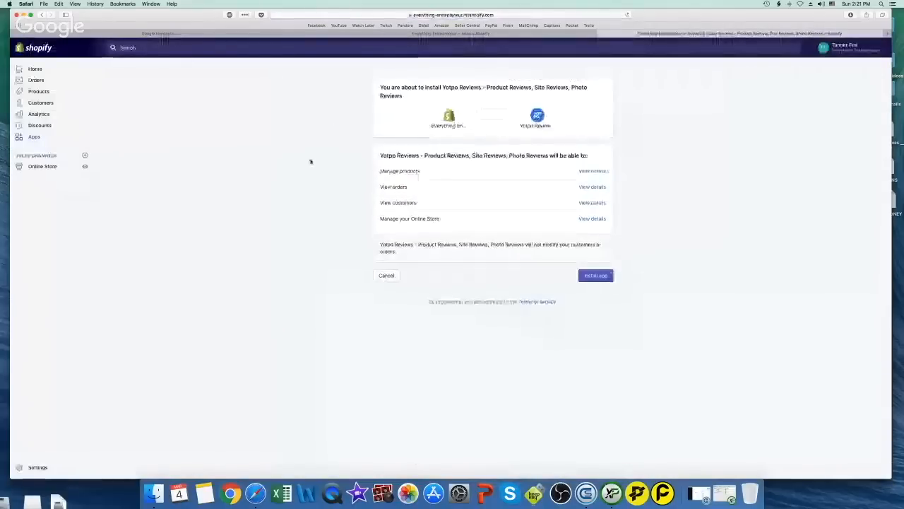
left_click(598, 276)
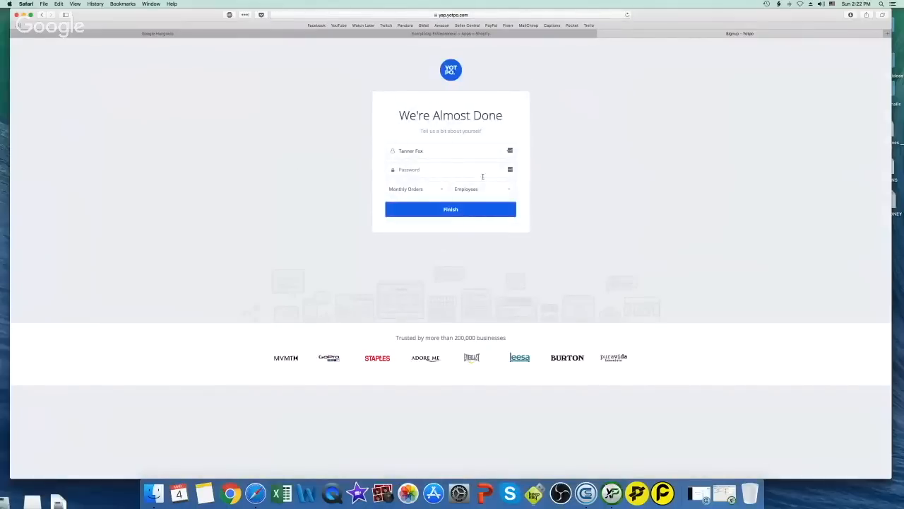
Enter an account password in Yotpo's sign-up form, then close the Yotpo tab
left_click(448, 169)
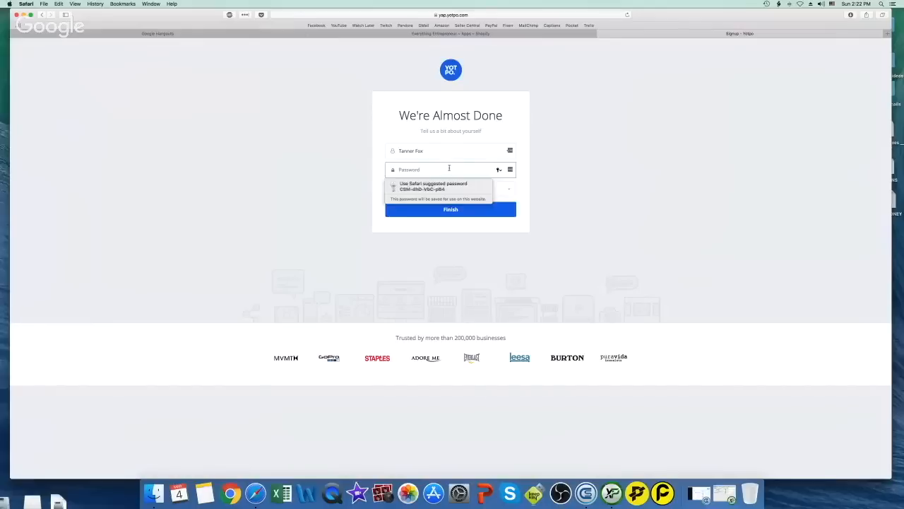
type("•••")
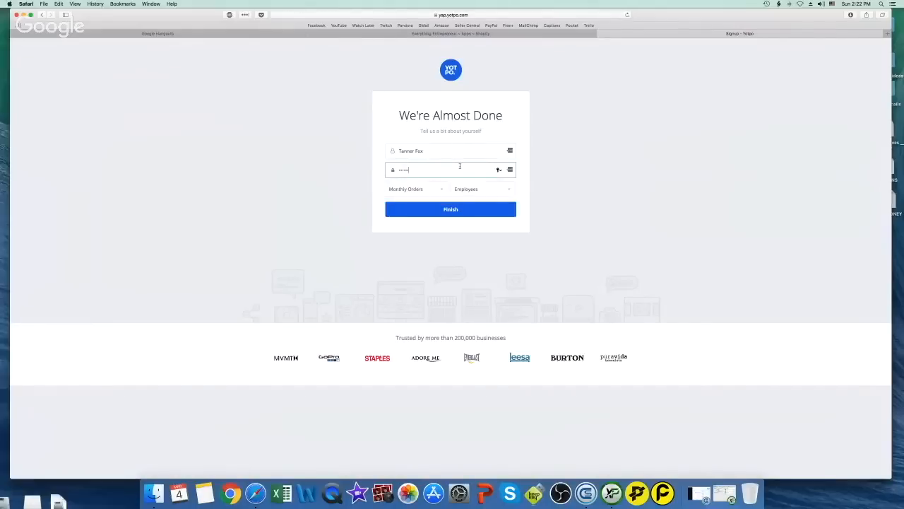
key("super+w")
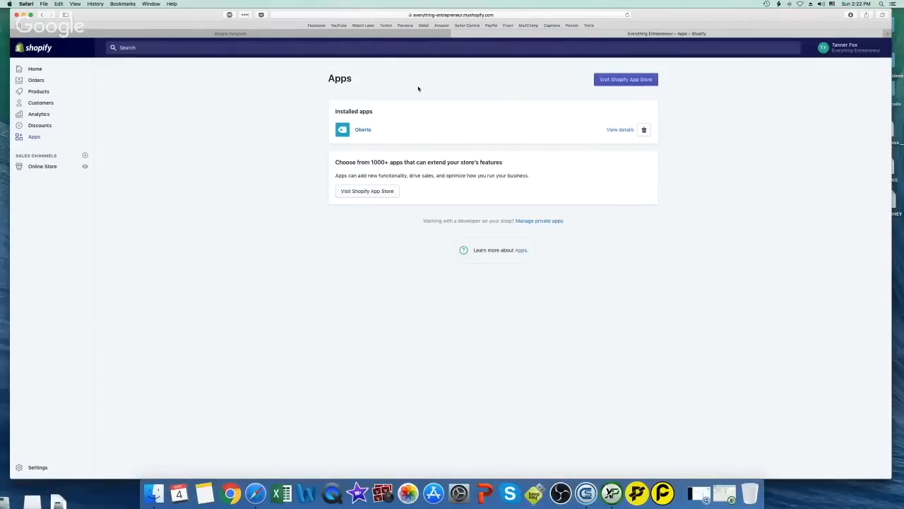
Reload the Apps page to confirm Yotpo Reviews now appears alongside Oberlo
left_click(626, 14)
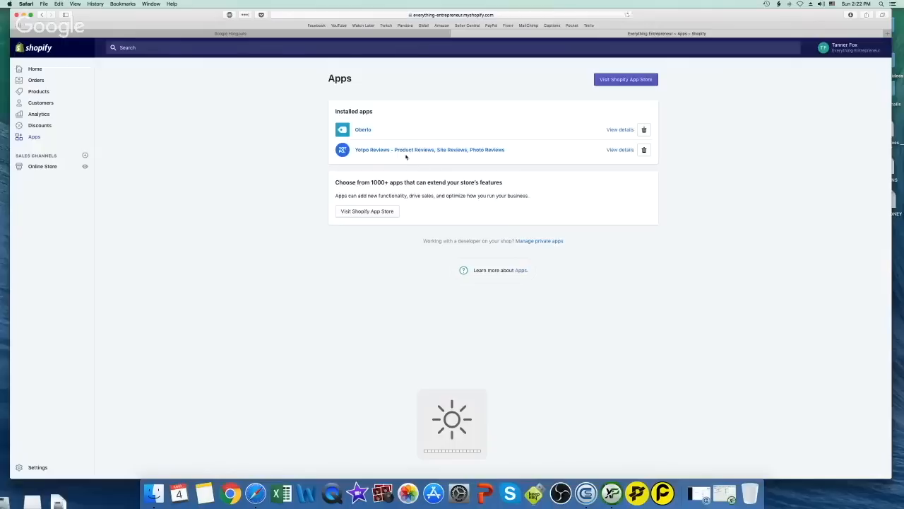
left_click(399, 151)
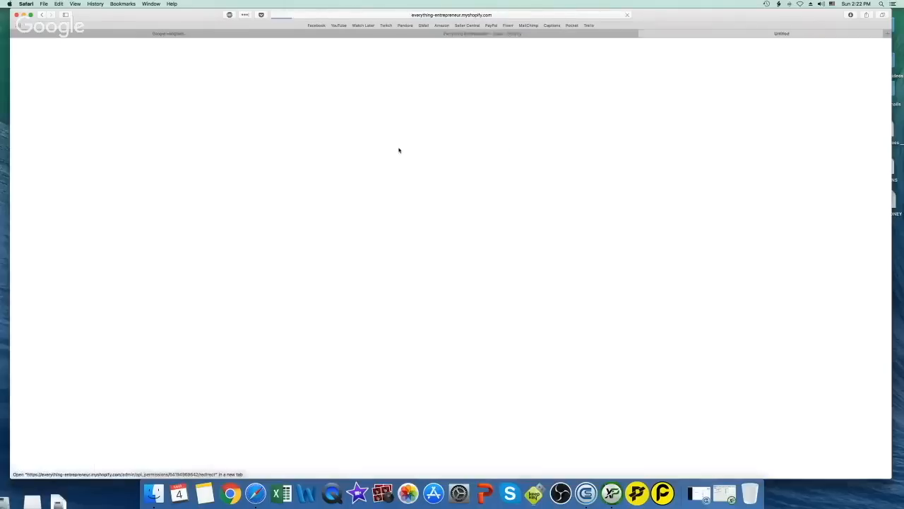
left_click(603, 35)
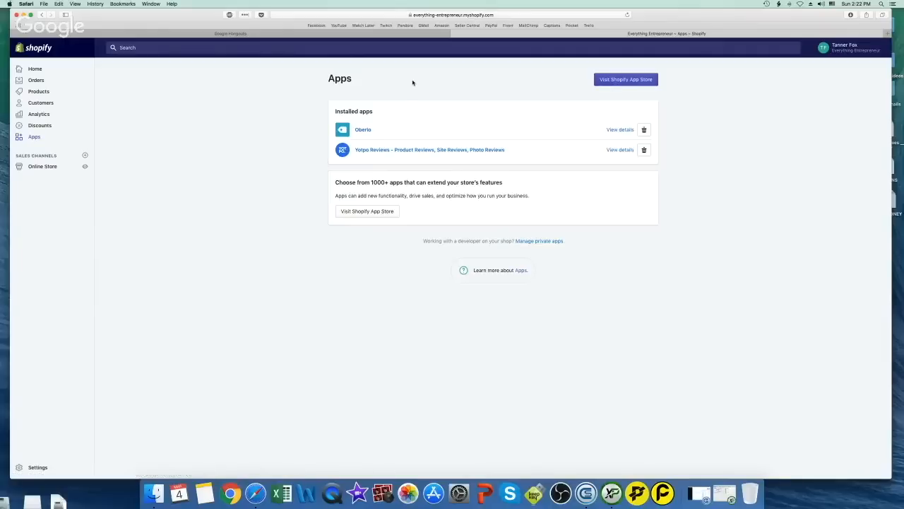
Switch back to the Google Hangouts call tab
key("XF86MonBrightnessDown")
key("F2")
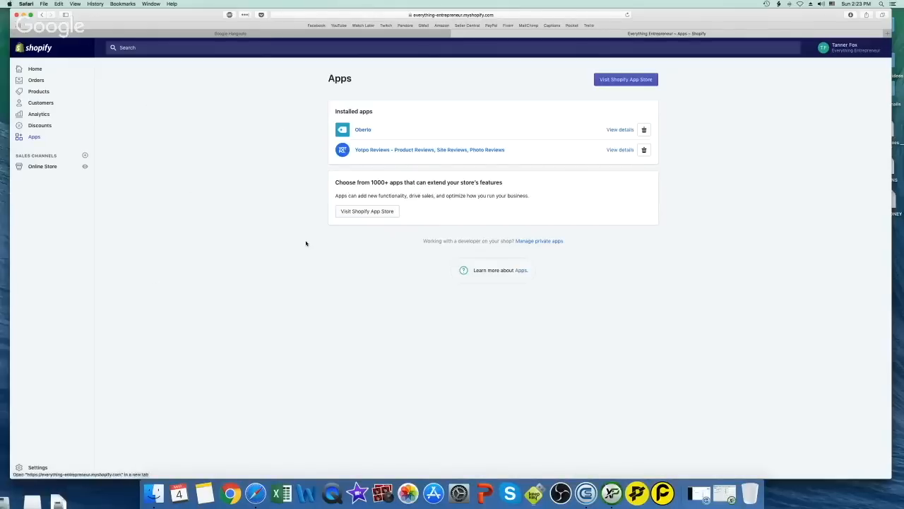
left_click(265, 34)
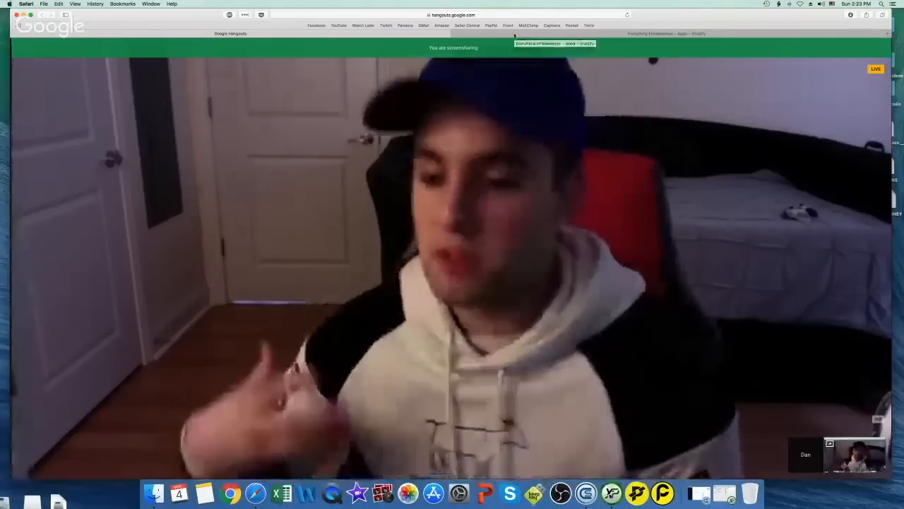
Return to the Shopify Apps tab listing Oberlo and Yotpo Reviews
left_click(515, 34)
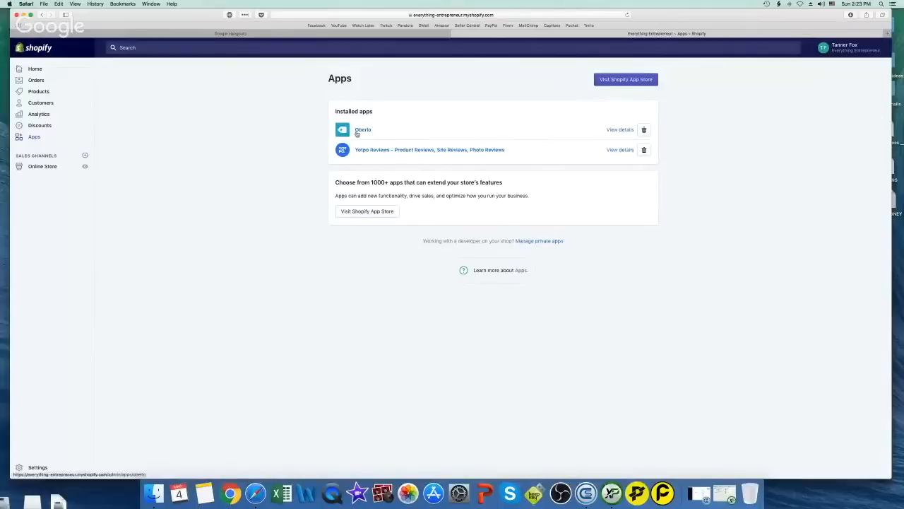
Launch Oberlo from Installed apps and go to its Search Products page
left_click(363, 131)
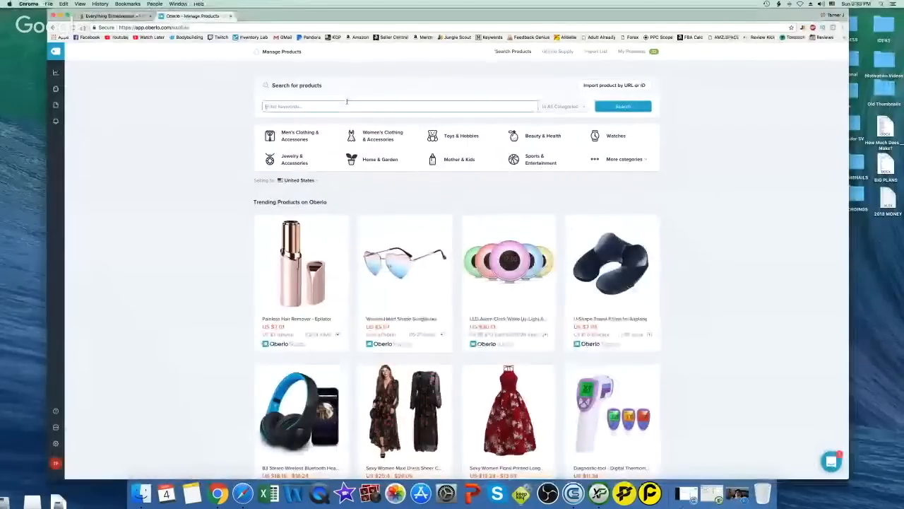
type("am")
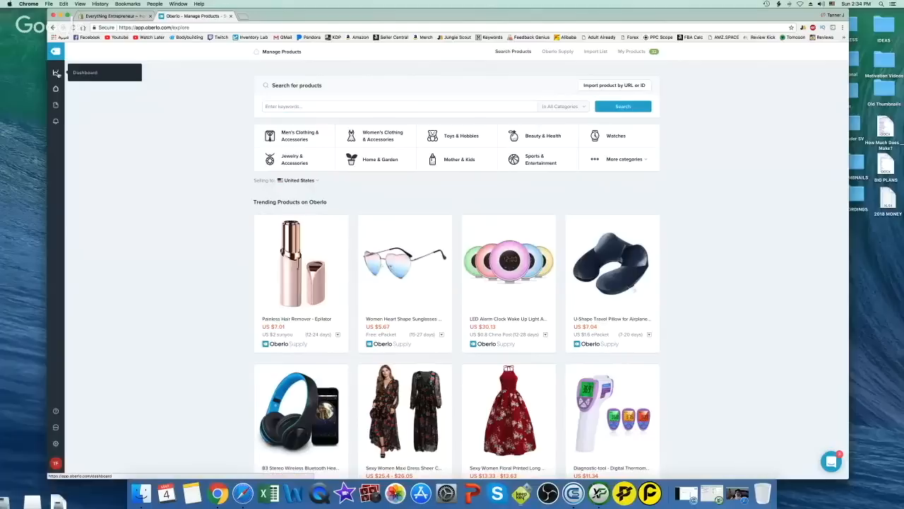
mouse_move(55, 90)
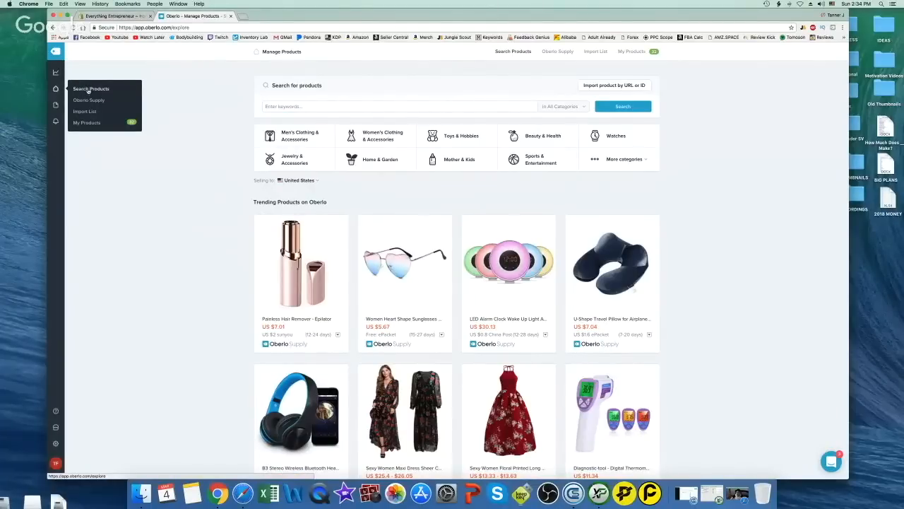
left_click(88, 90)
left_click(344, 105)
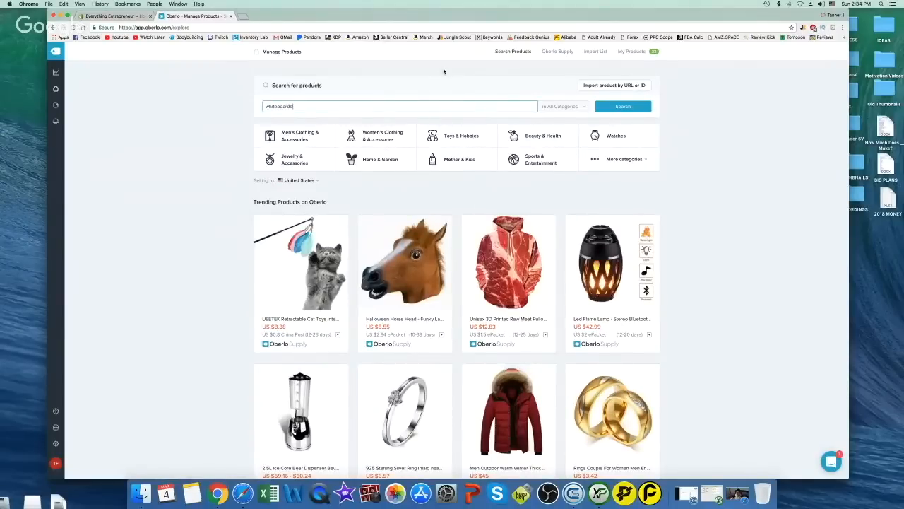
Search 'whiteboards' and import the eraser set, magnets, markers, alphabet magnets and blackboard
key("Return")
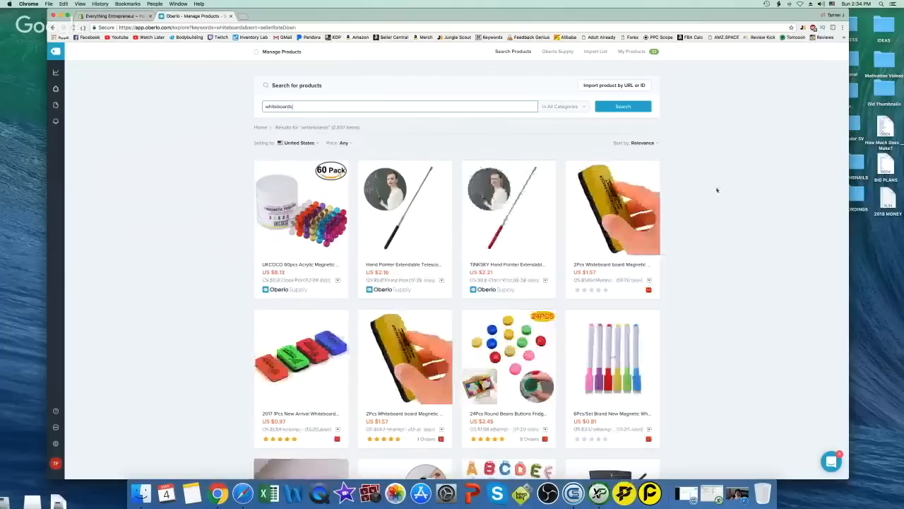
scroll(729, 195, "down", 3)
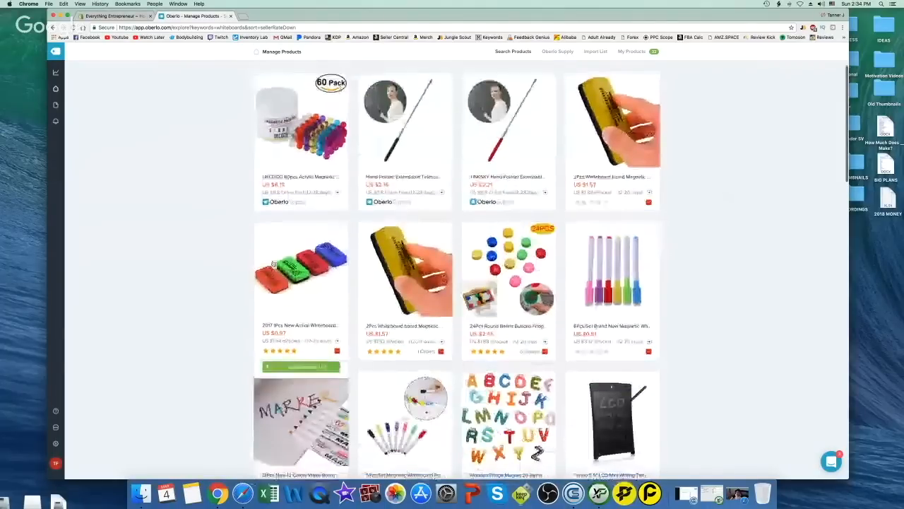
scroll(463, 288, "up", 1)
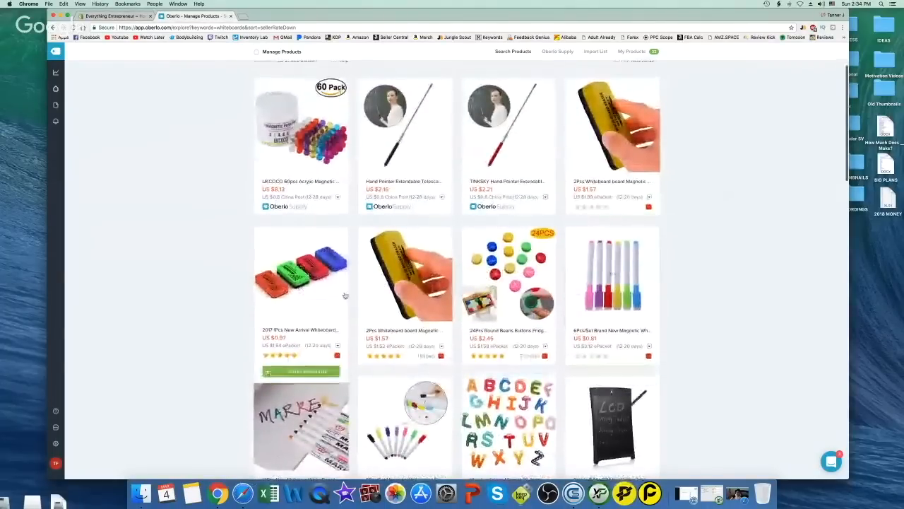
left_click(267, 376)
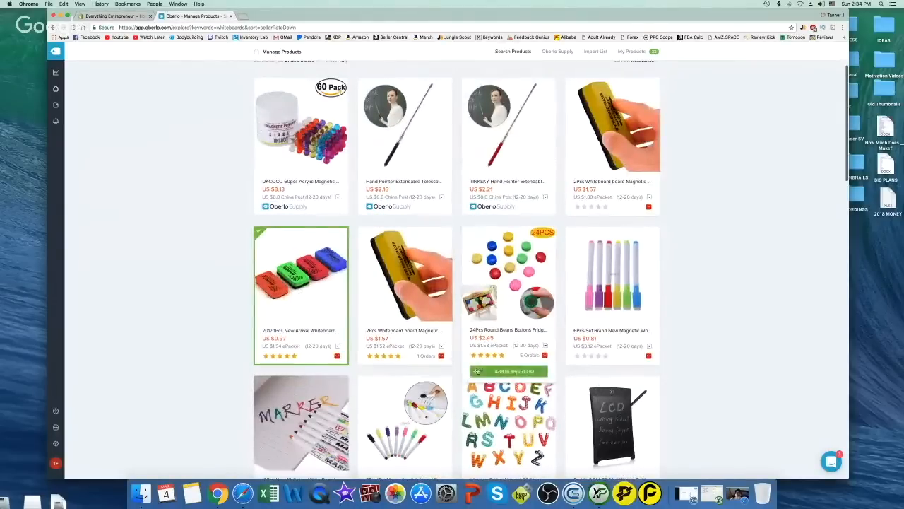
left_click(611, 370)
scroll(607, 371, "down", 3)
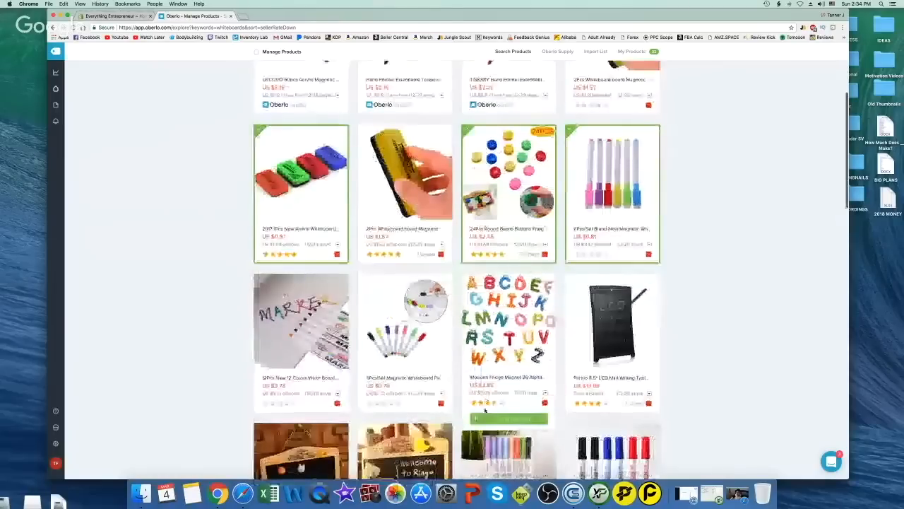
left_click(486, 415)
scroll(486, 416, "down", 4)
left_click(300, 432)
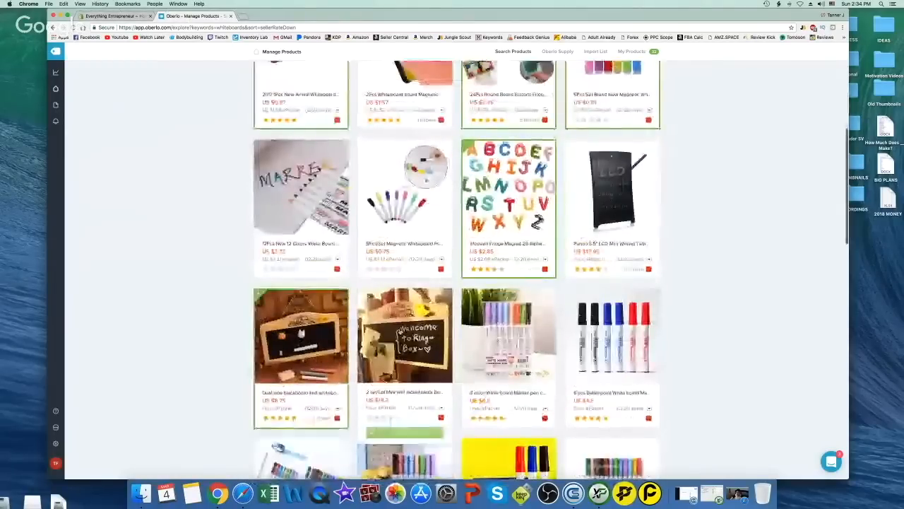
scroll(424, 353, "up", 10)
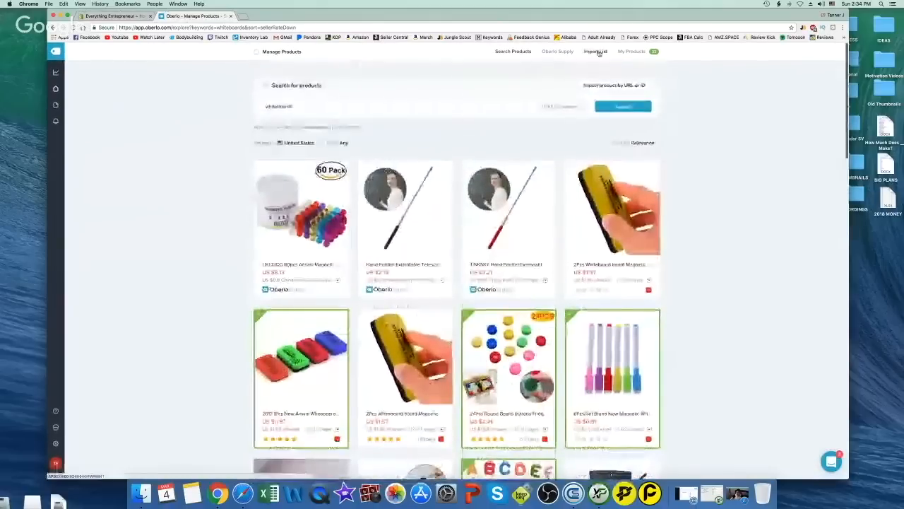
In the Import List, rename the blackboard product to BLACKBOARD
left_click(597, 51)
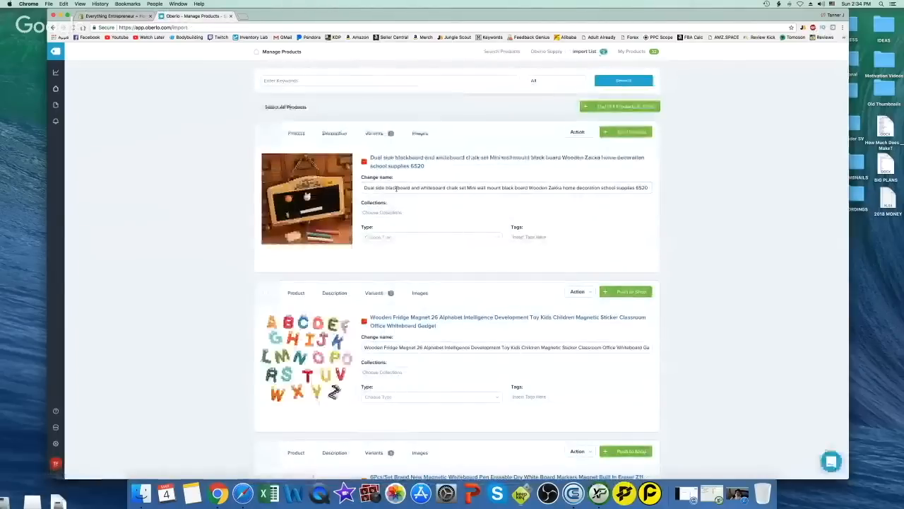
triple_click(462, 188)
type("BLA")
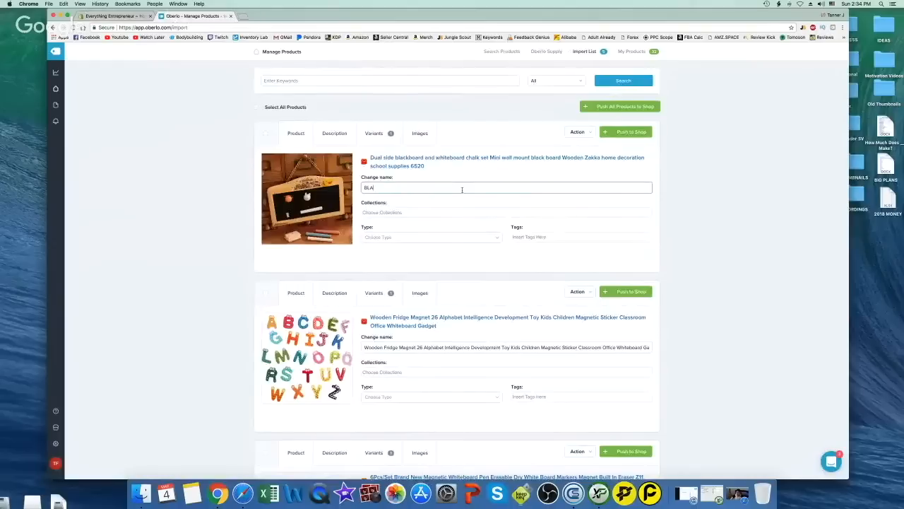
type("CKBOARD")
key("Tab")
key("Tab")
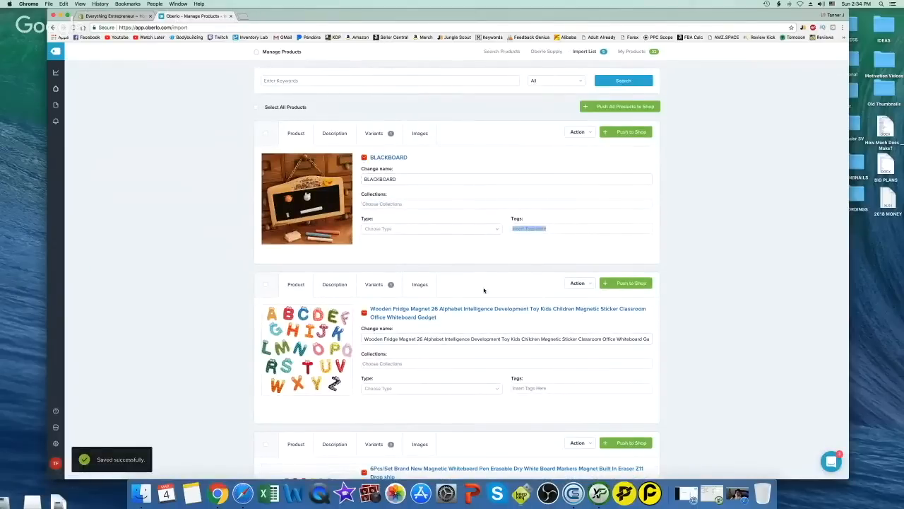
scroll(452, 121, "down", 3)
scroll(330, 111, "up", 2)
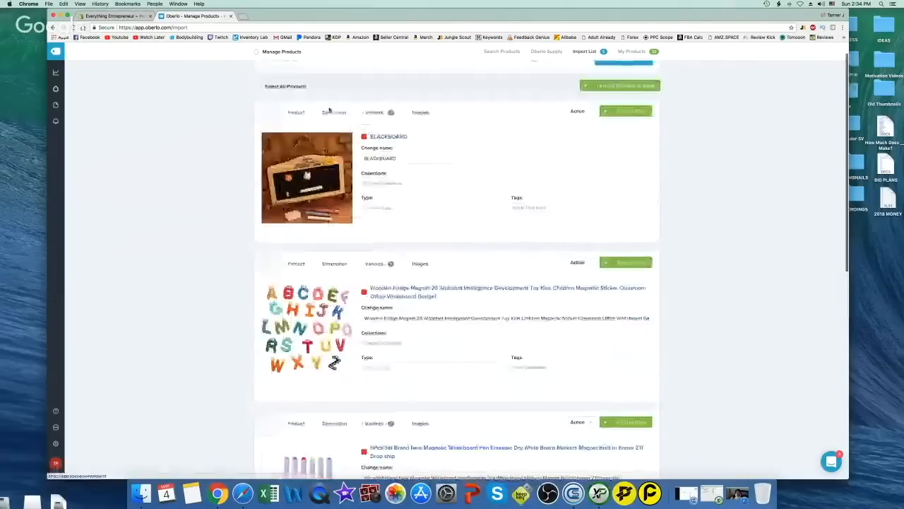
Replace the blackboard's description text with BLACKBOARD
left_click(330, 110)
left_click_drag(265, 173, 255, 153)
type("BLACKBOARD")
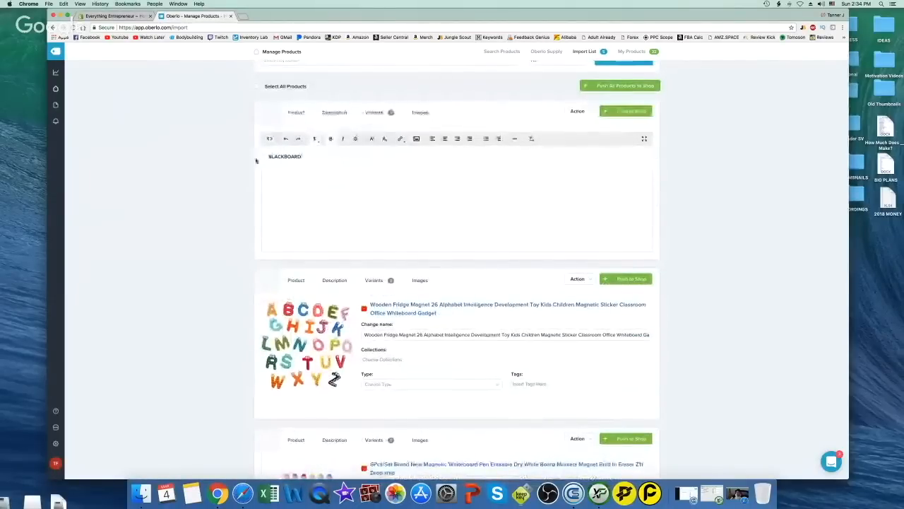
left_click(375, 112)
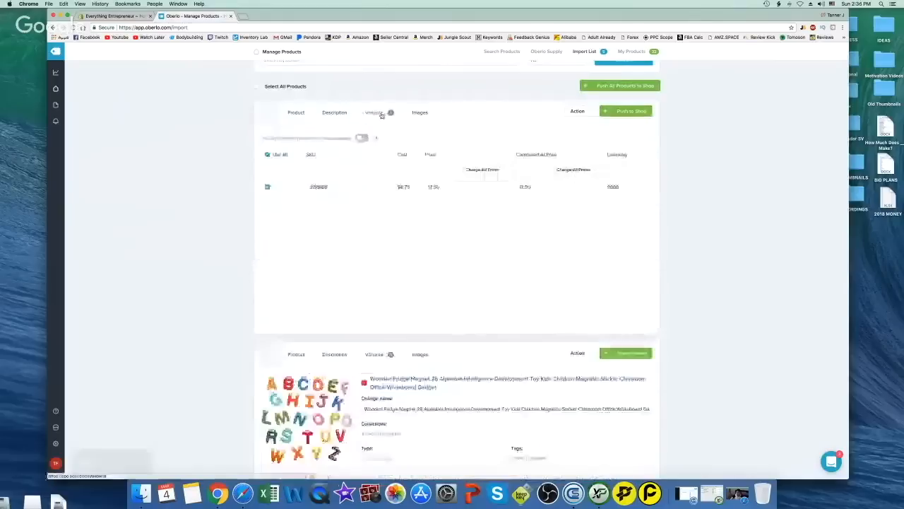
Review the blackboard's images and select all products in the import list
left_click(420, 112)
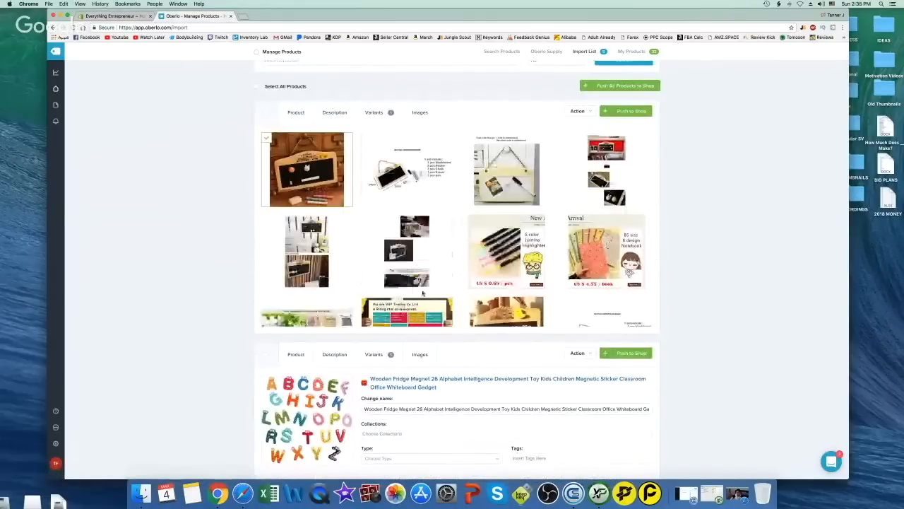
right_click(437, 224)
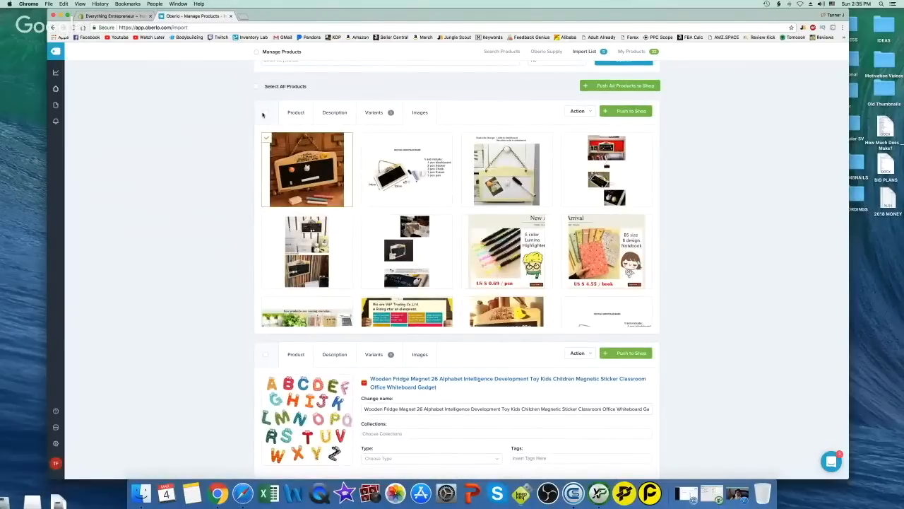
left_click(256, 86)
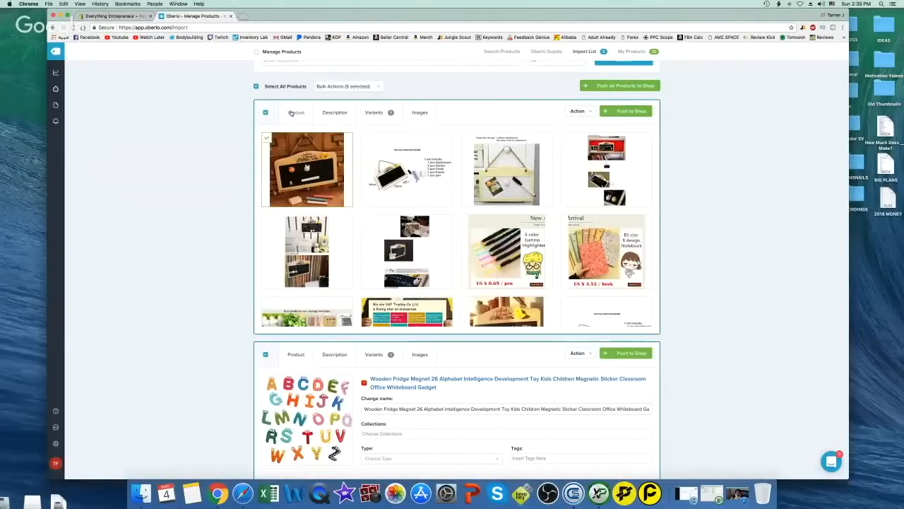
left_click(374, 112)
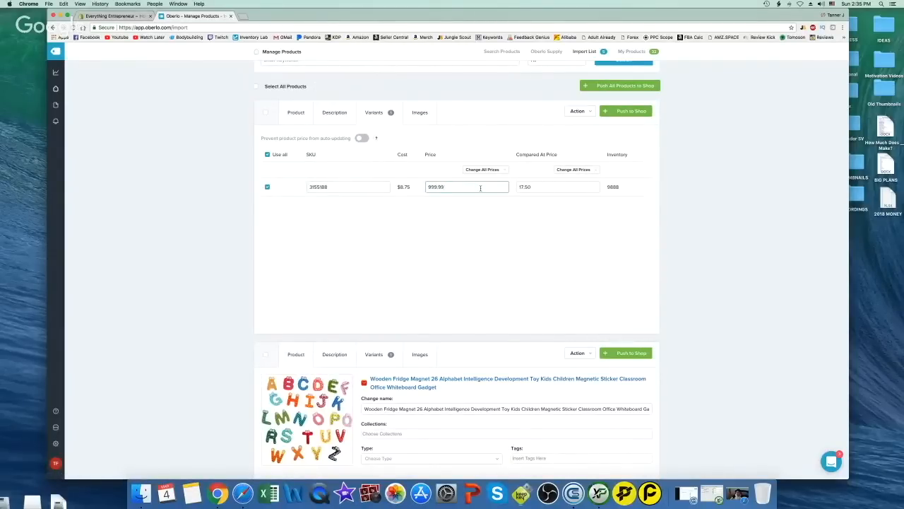
Set a 30.00 compare-at price, block price auto-updating, and push BLACKBOARD to the store
left_click(562, 190)
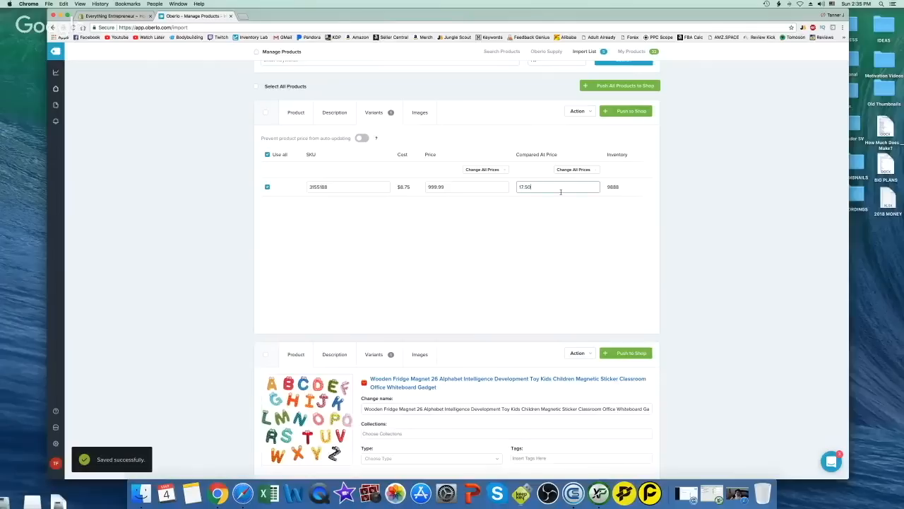
type("29")
left_click(362, 139)
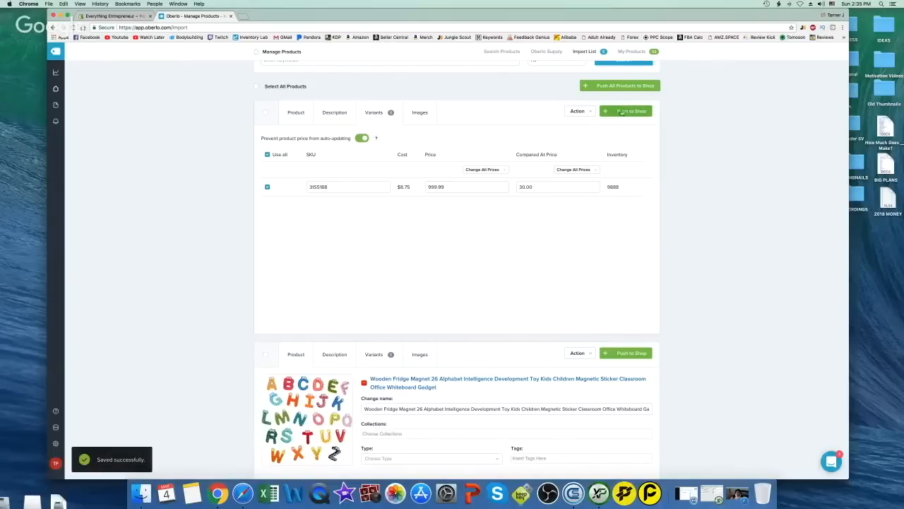
left_click(626, 112)
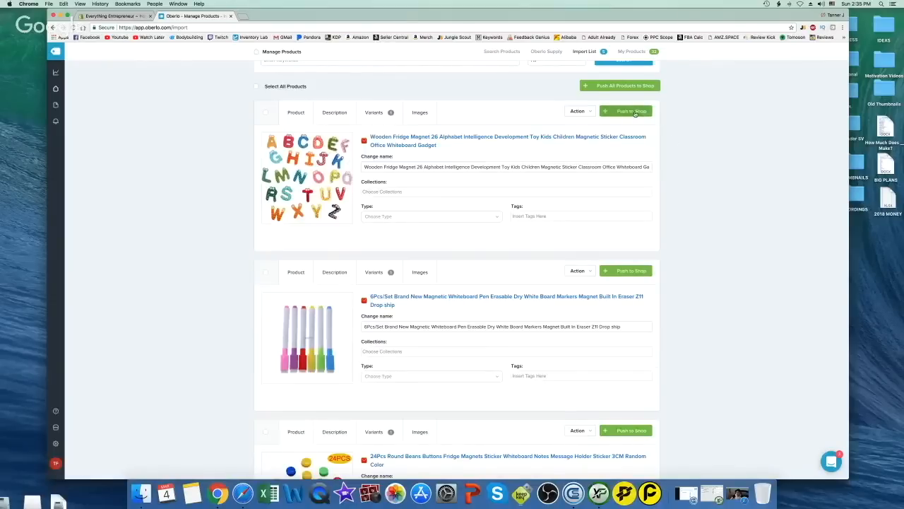
Switch to the Shopify admin and view the store's Products list
scroll(741, 230, "up", 1)
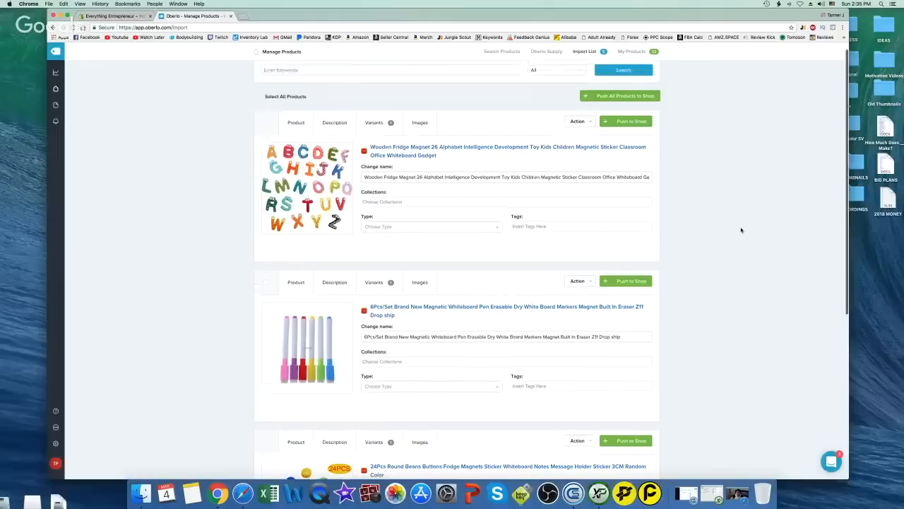
scroll(742, 229, "up", 1)
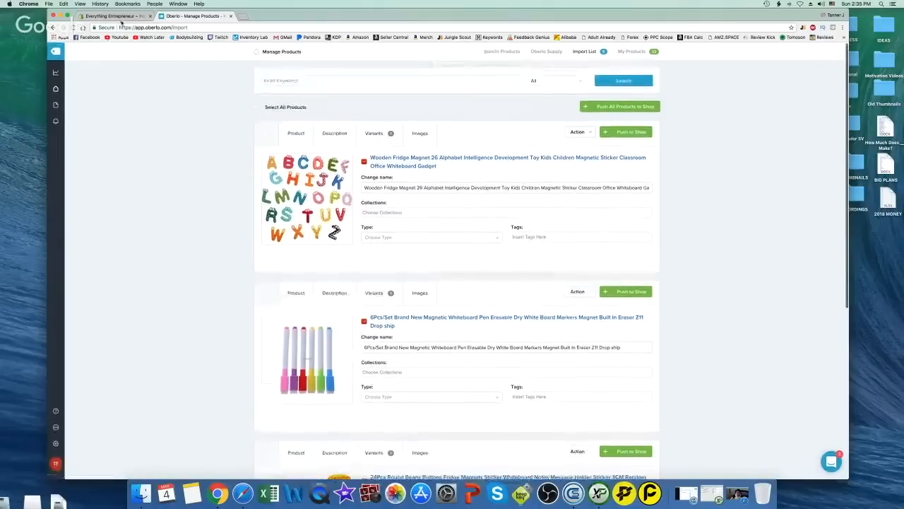
left_click(120, 16)
left_click(83, 96)
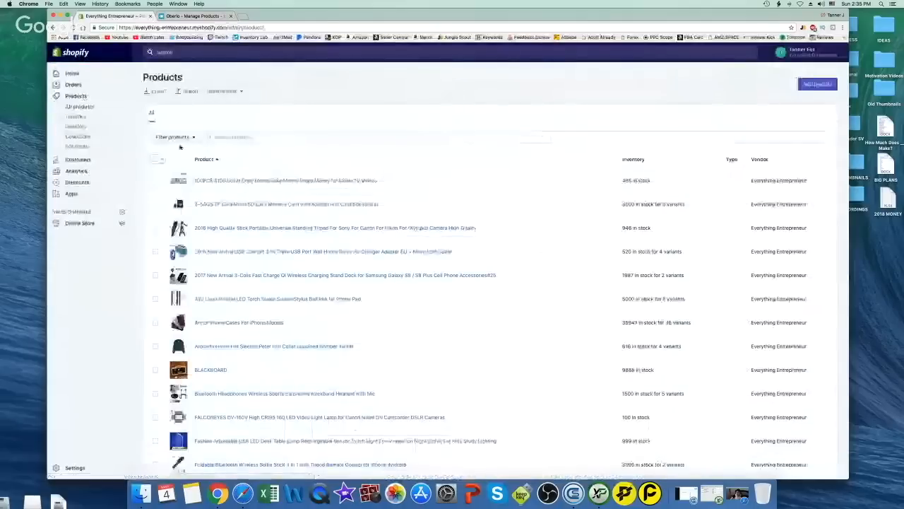
Inspect the BLACKBOARD product's details, then return to All products
scroll(292, 149, "down", 3)
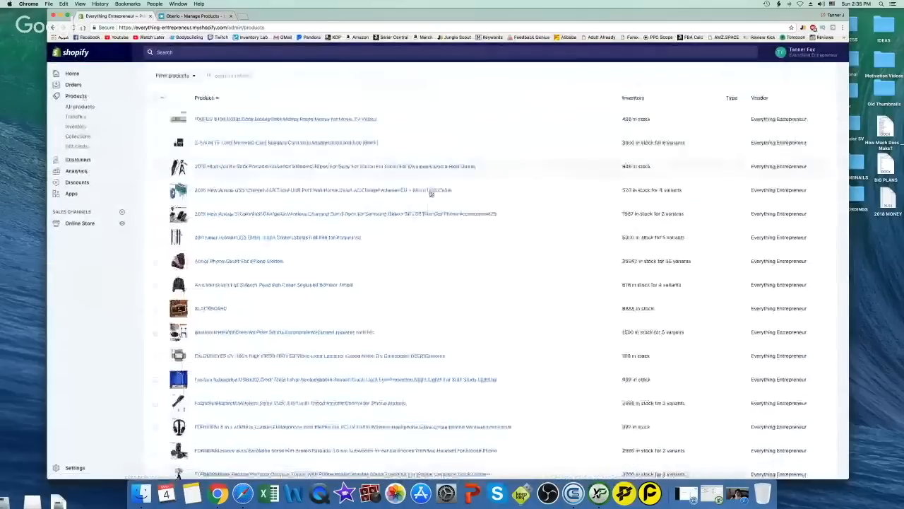
left_click(218, 310)
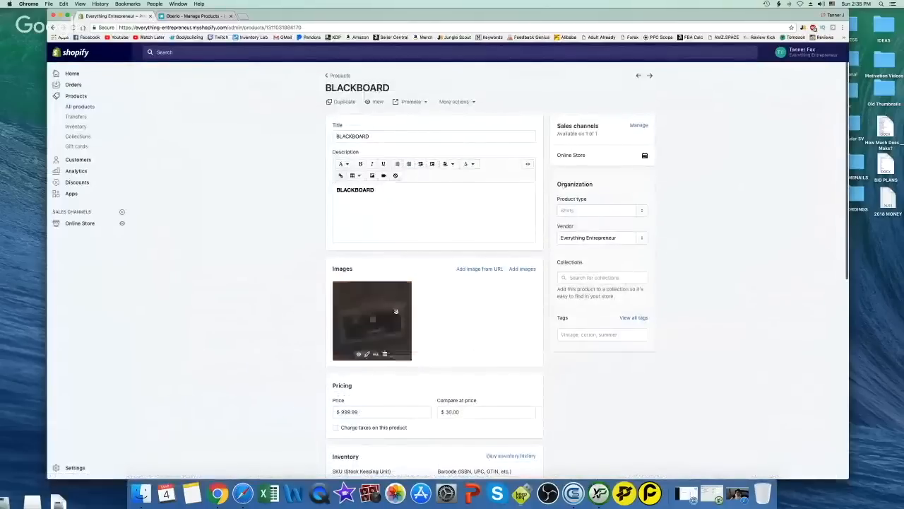
scroll(451, 366, "down", 2)
scroll(450, 366, "down", 2)
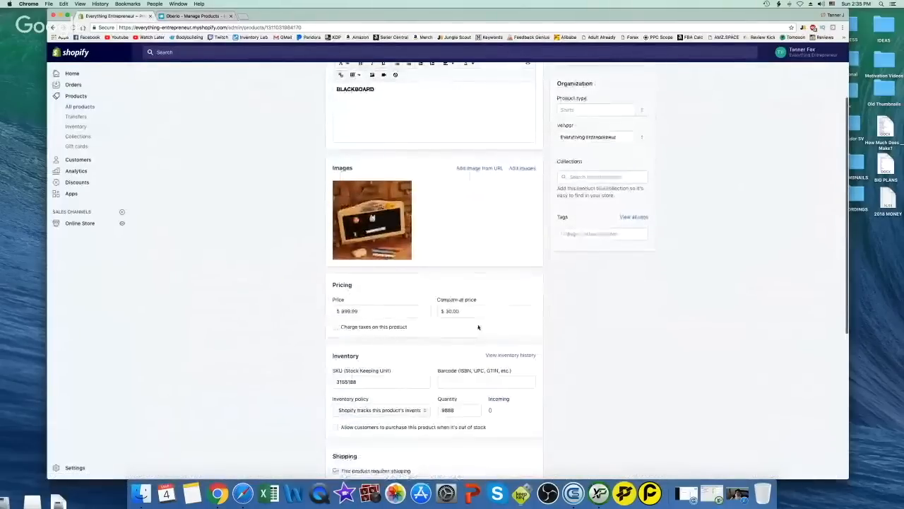
scroll(417, 322, "down", 3)
scroll(557, 343, "down", 8)
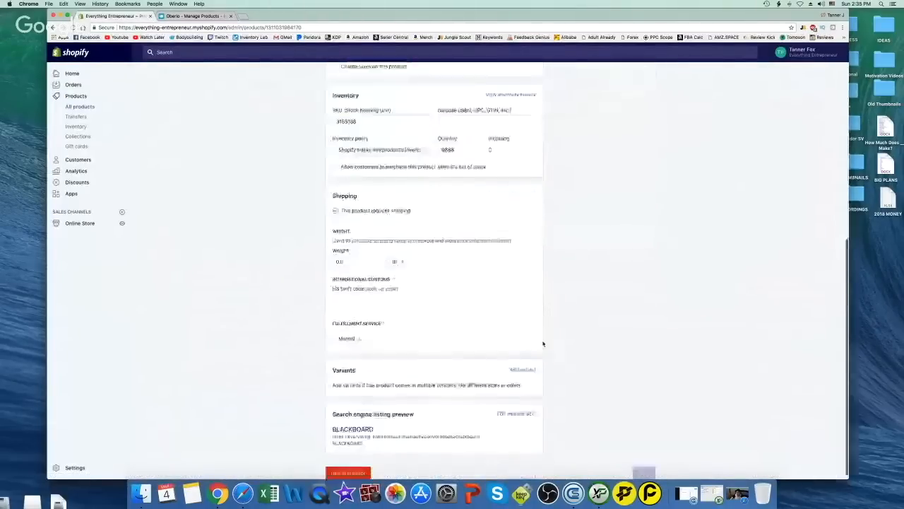
scroll(434, 431, "up", 15)
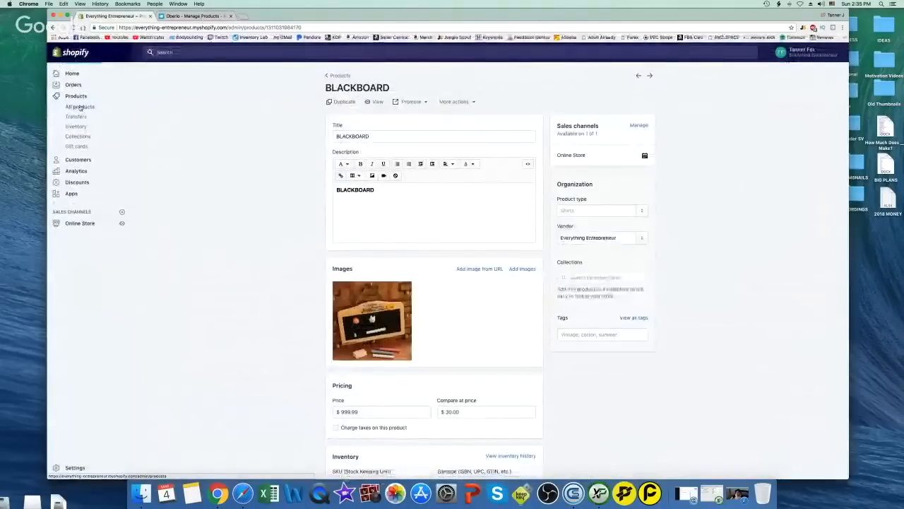
left_click(80, 107)
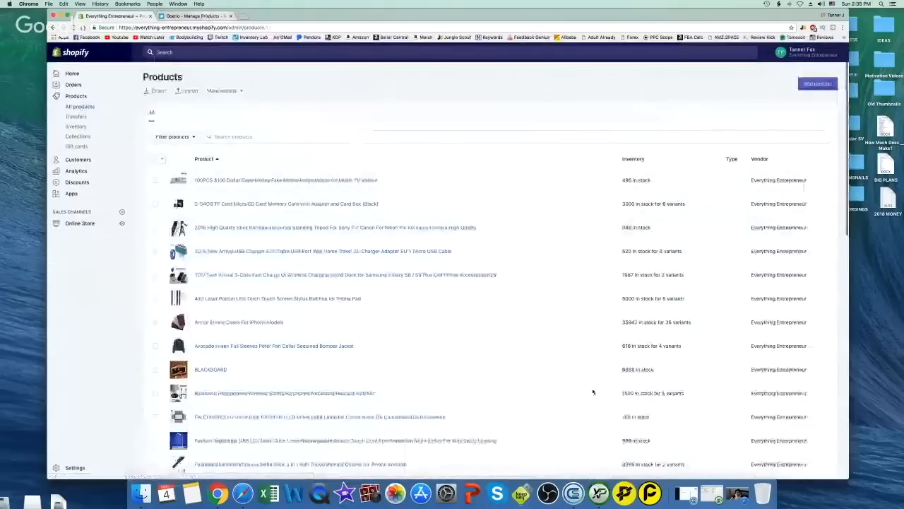